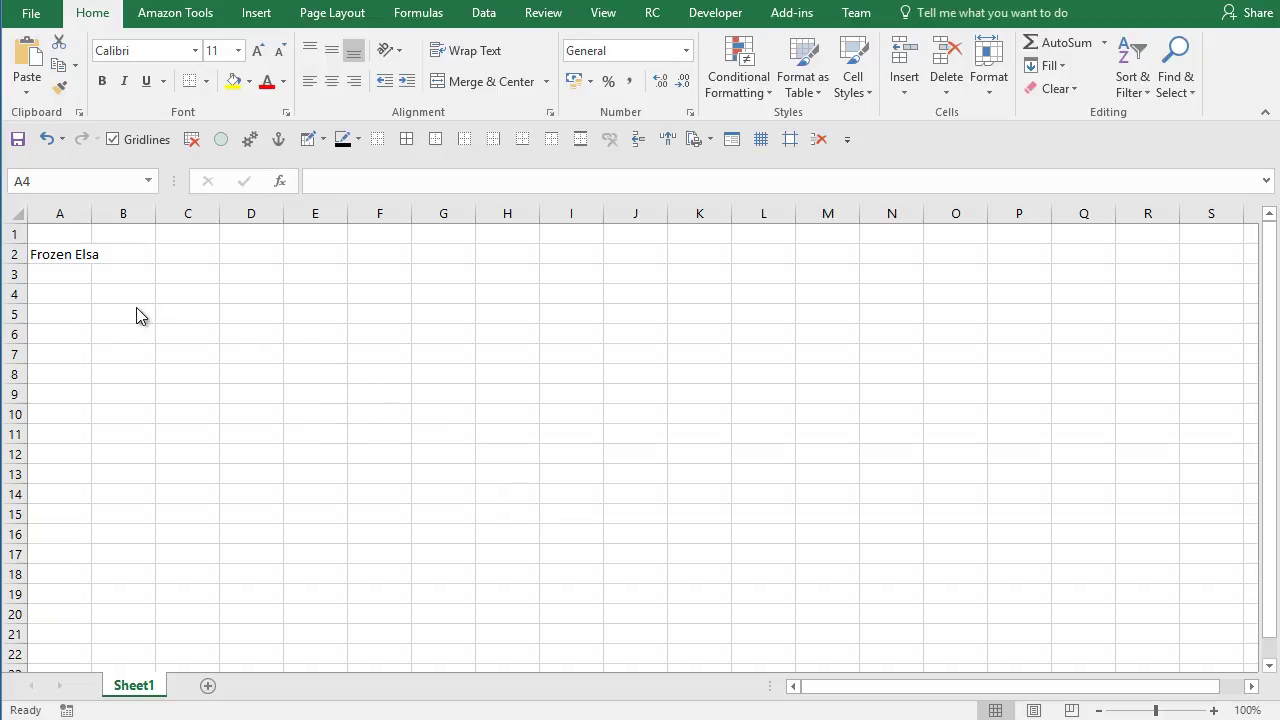
Step: Open the Amazon add-in's settings at the bulk evaluation field selection
click(52, 252)
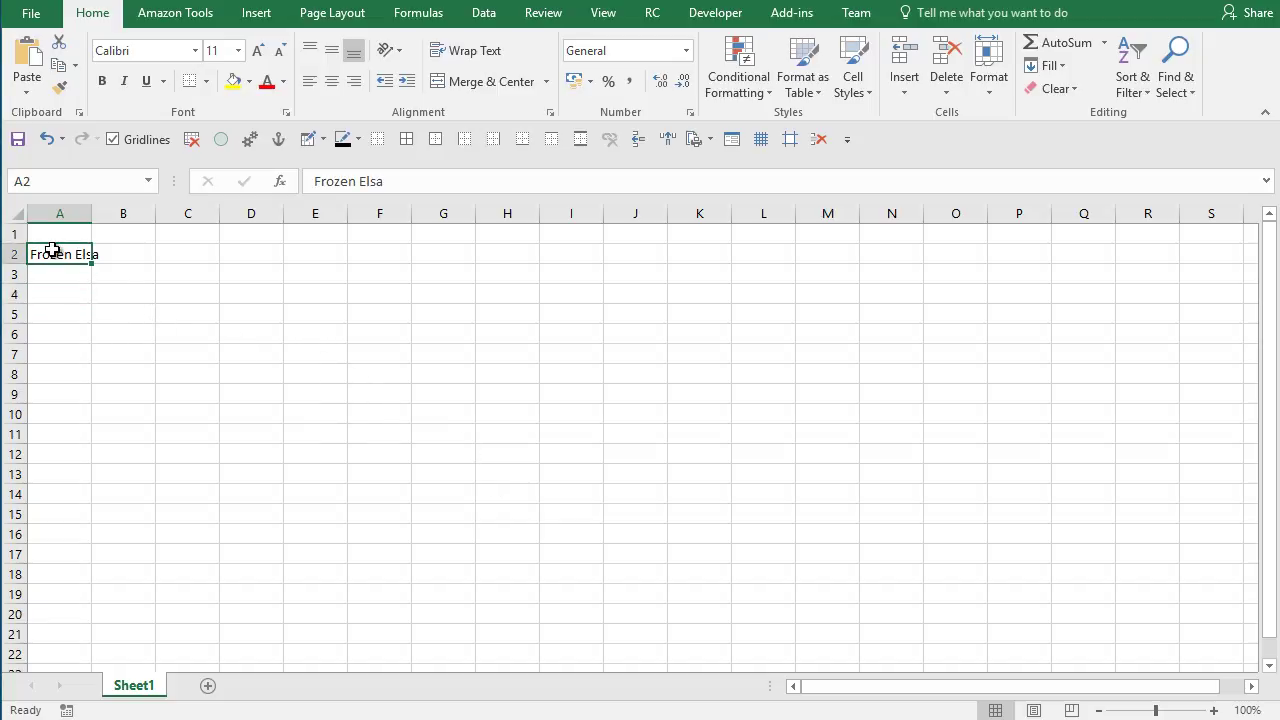
click(200, 20)
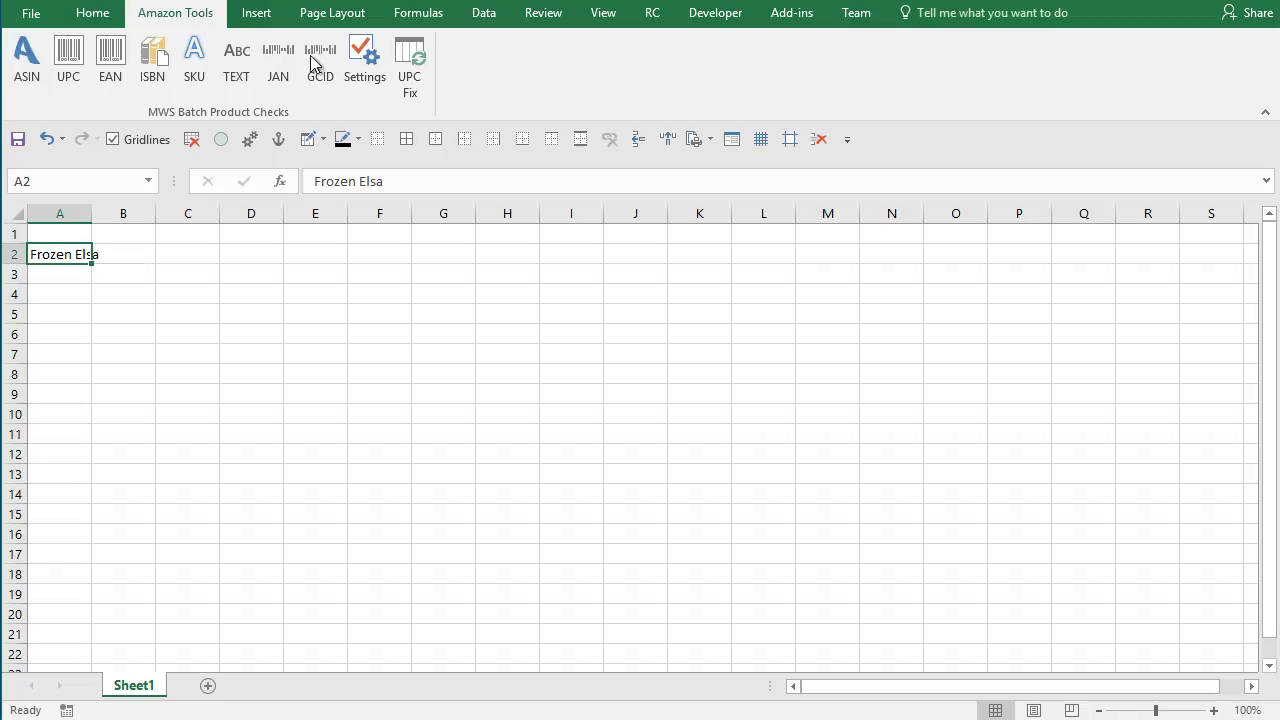
click(375, 67)
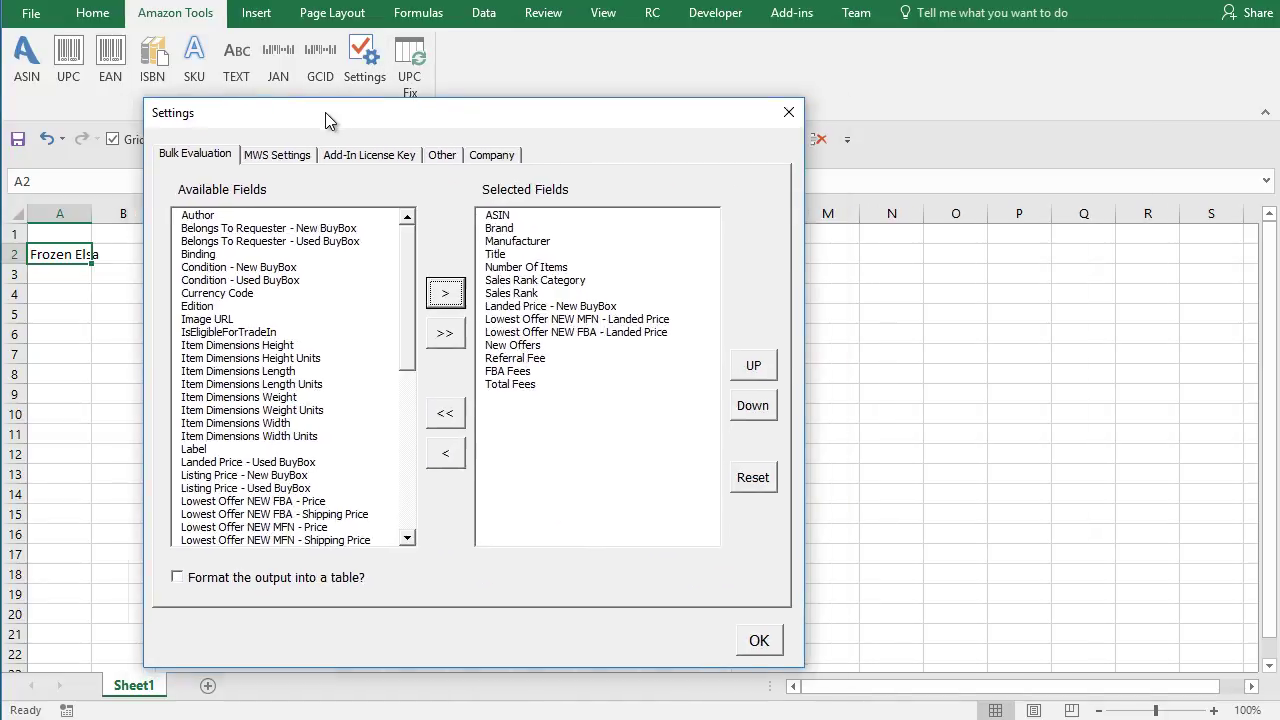
drag(325, 112, 384, 88)
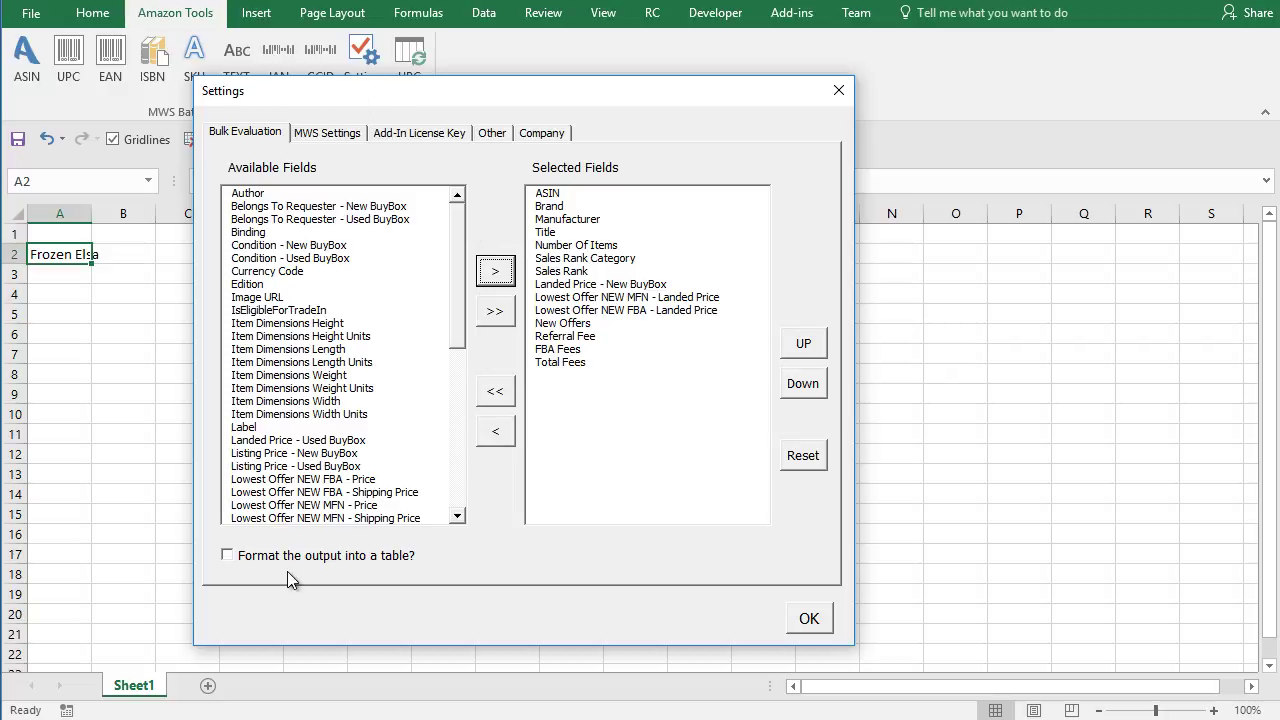
Step: Toggle the option that formats the output into a table on and back off
click(229, 556)
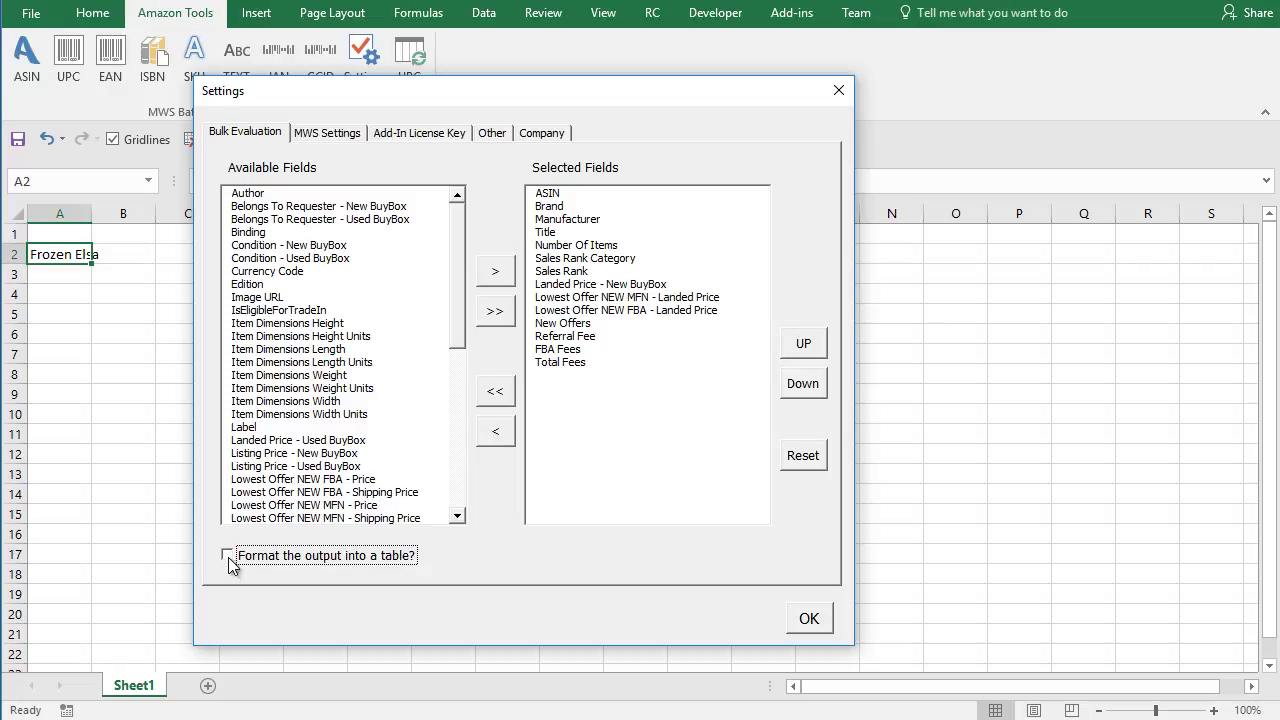
click(229, 558)
click(228, 560)
Step: Reset the selected output fields to the default selection and save the settings
click(813, 466)
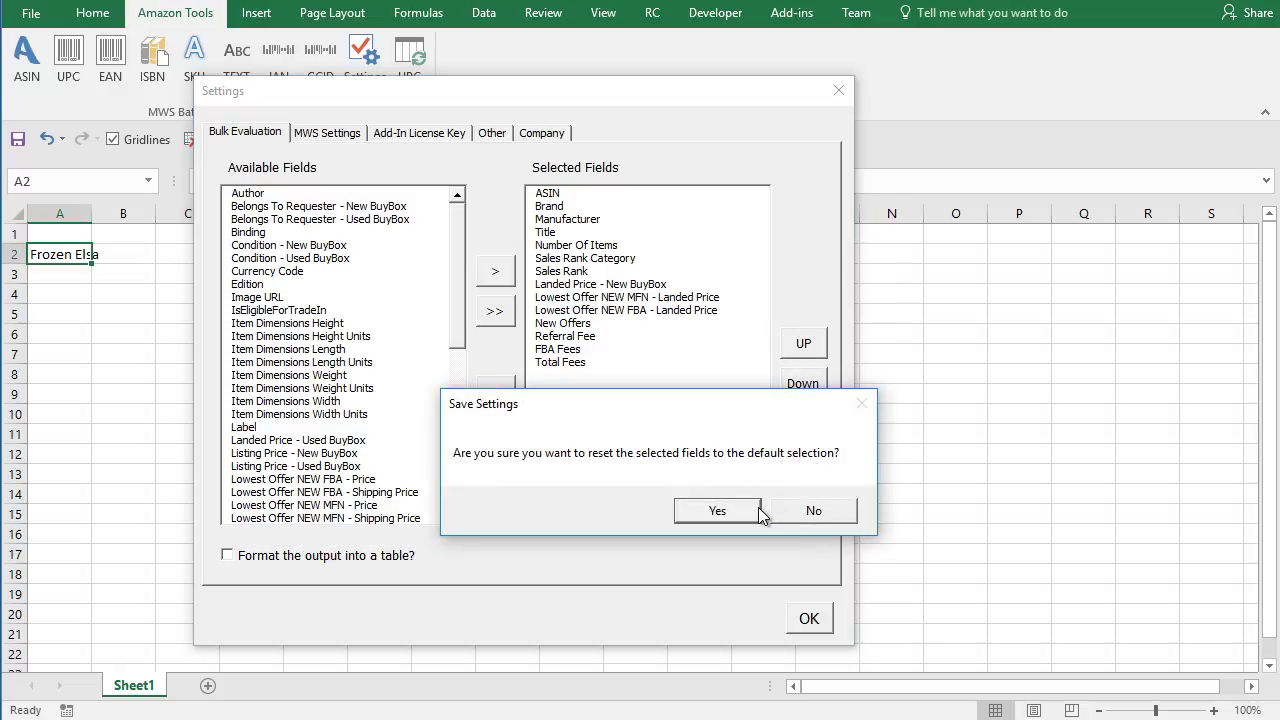
click(686, 514)
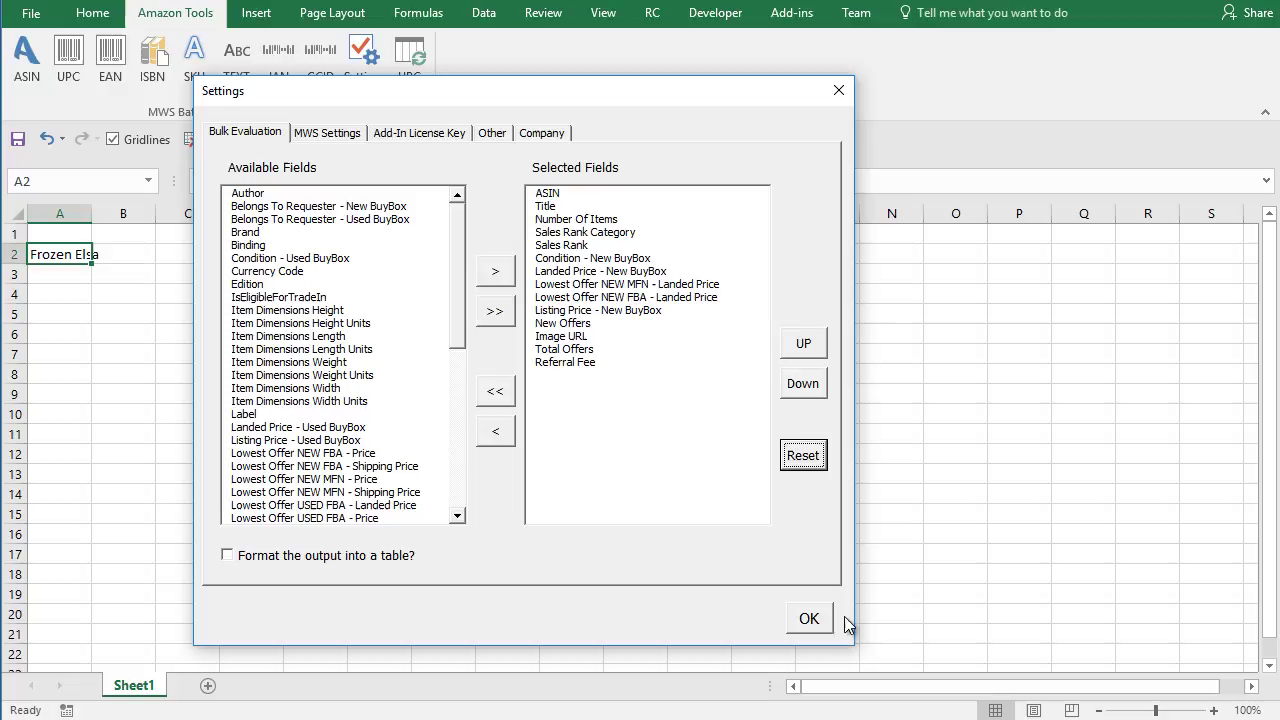
click(809, 619)
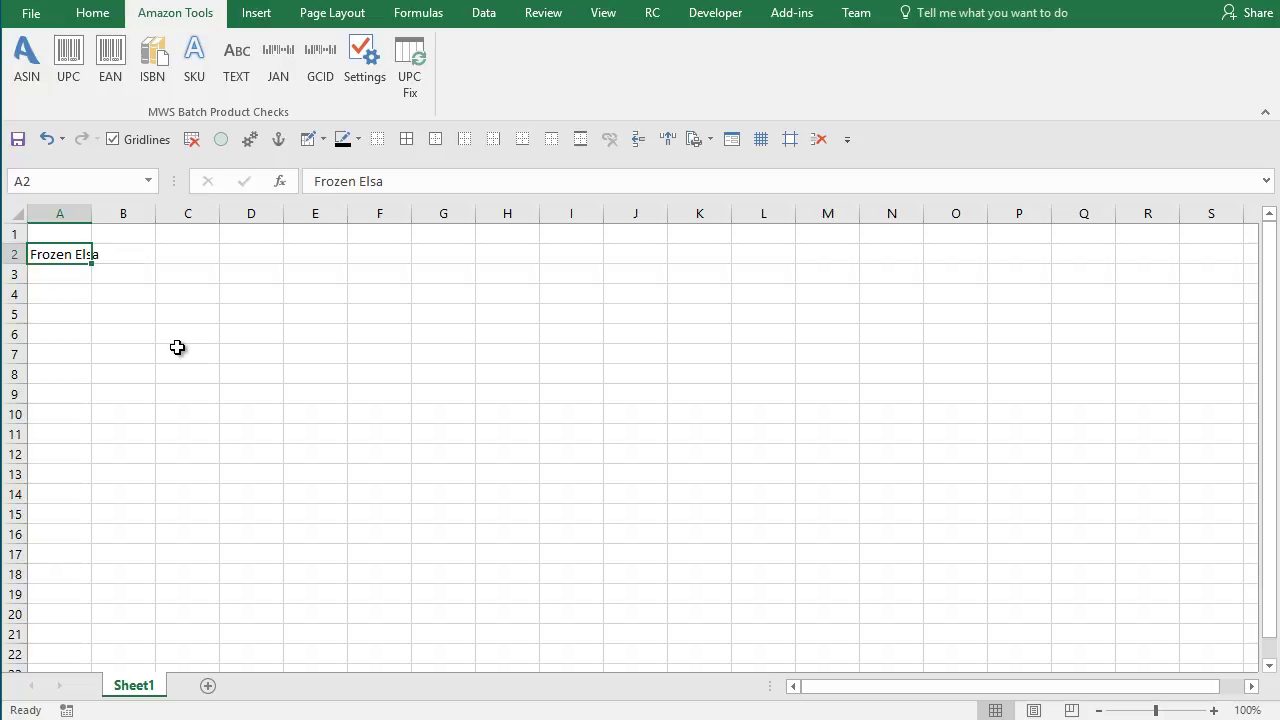
Step: Add the search terms coconut in cell A3 and red in cell A4, below Frozen Elsa
click(88, 292)
click(83, 256)
click(84, 277)
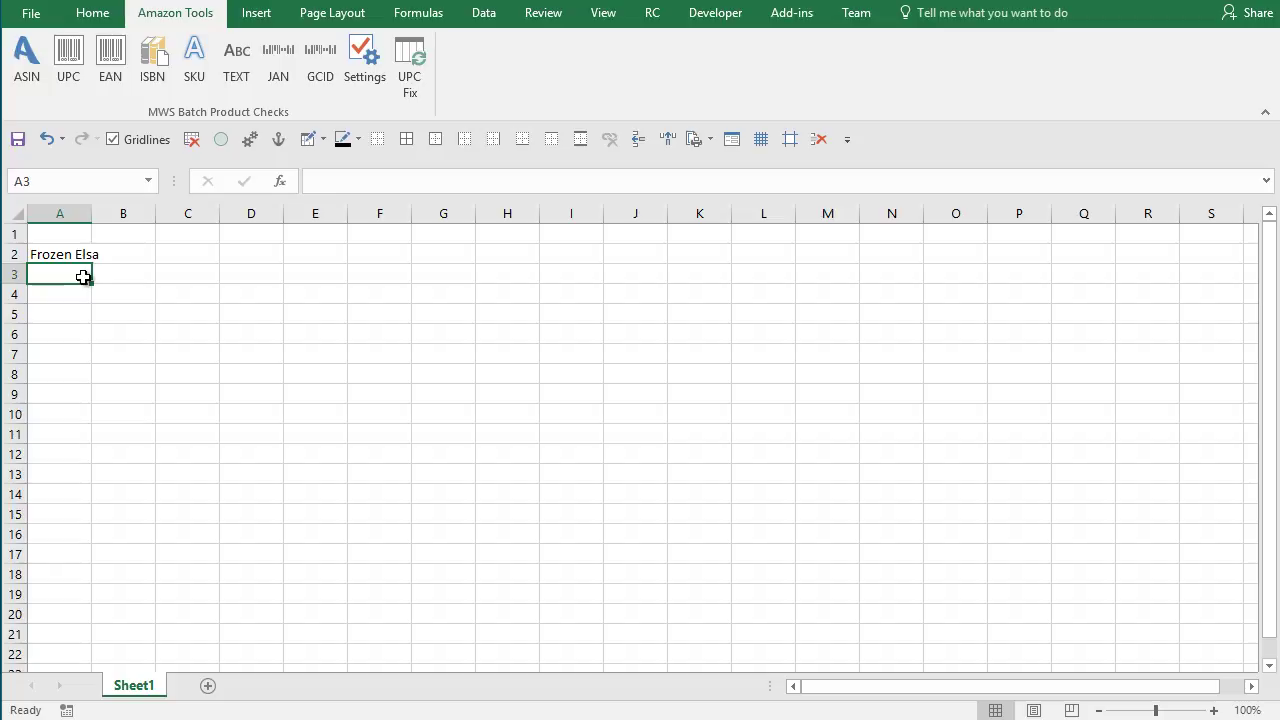
text(cocnu)
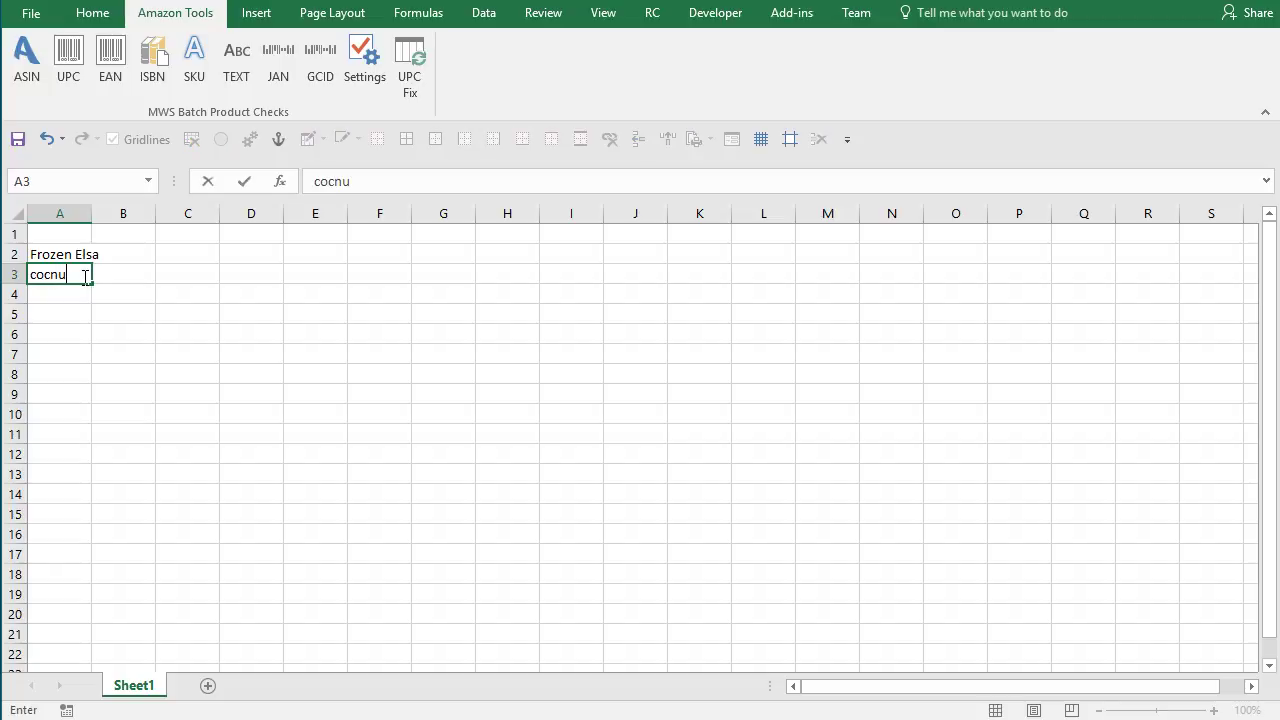
key(BackSpace)
key(BackSpace)
text(onut)
key(Return)
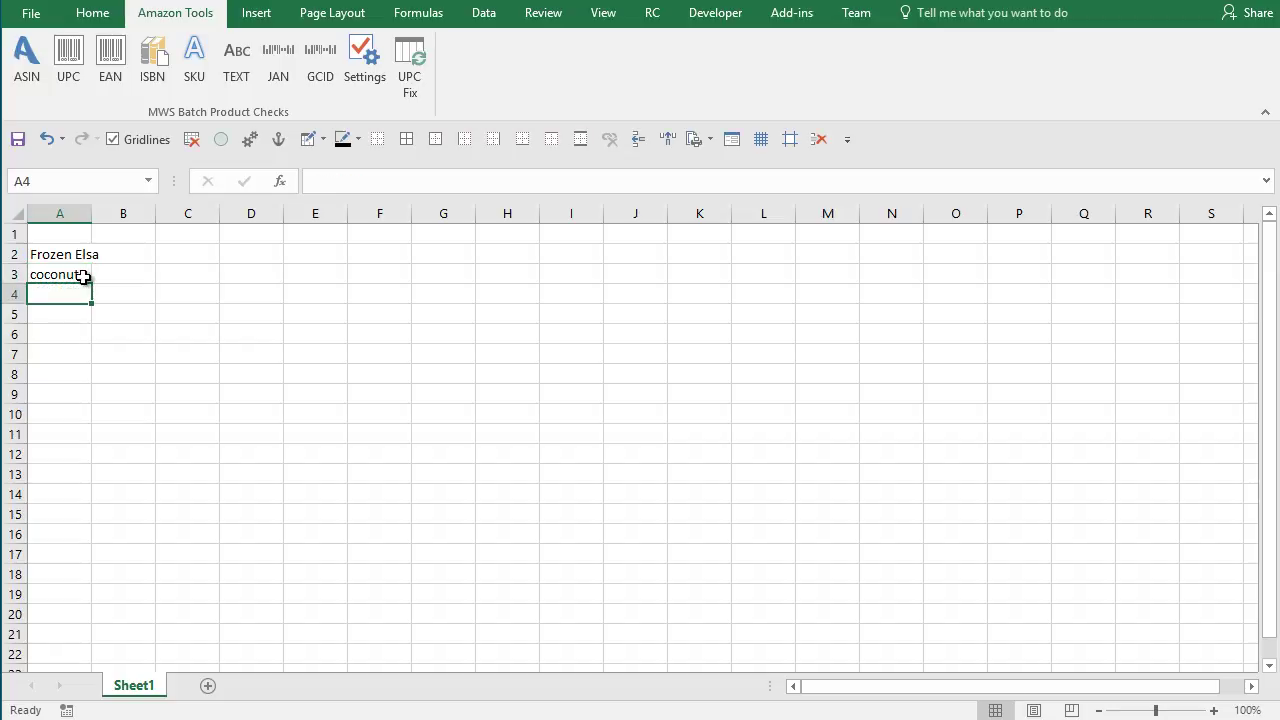
text(red)
key(Return)
key(Up)
key(Up)
key(Up)
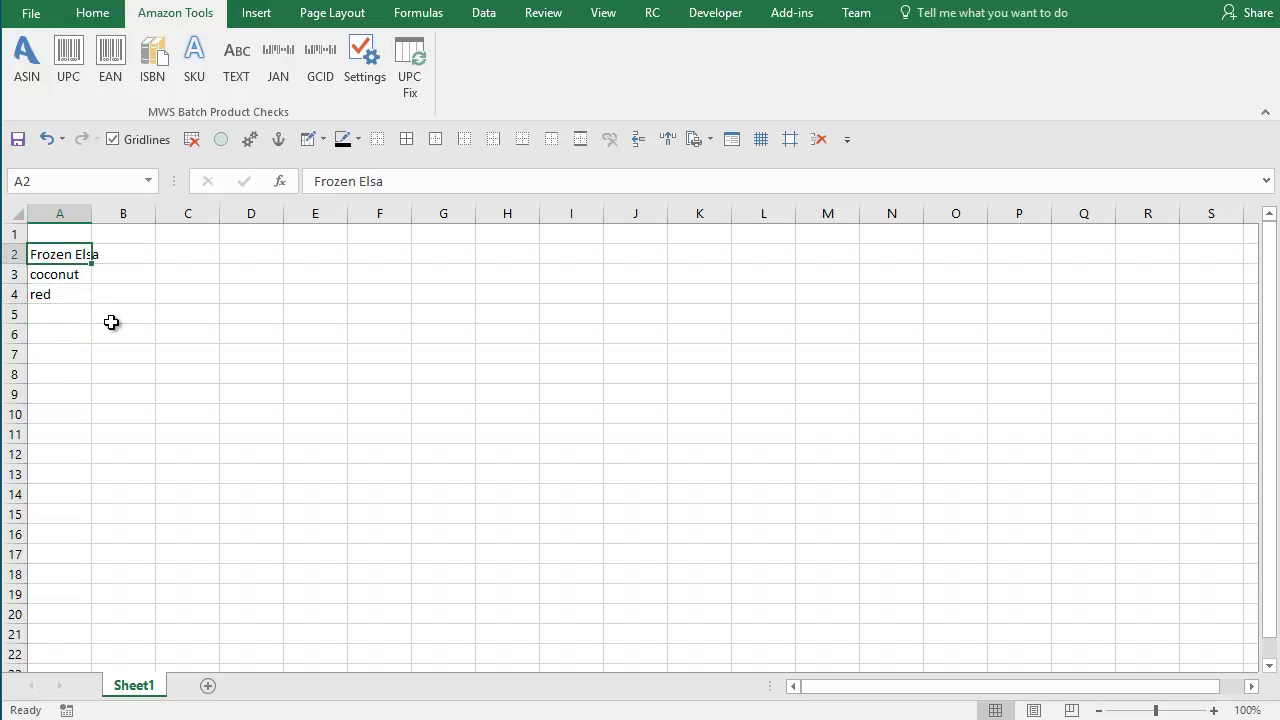
Step: Enter the column headers Title, Colour and size in cells A1 to C1
click(125, 254)
drag(126, 246, 87, 237)
text(Tite)
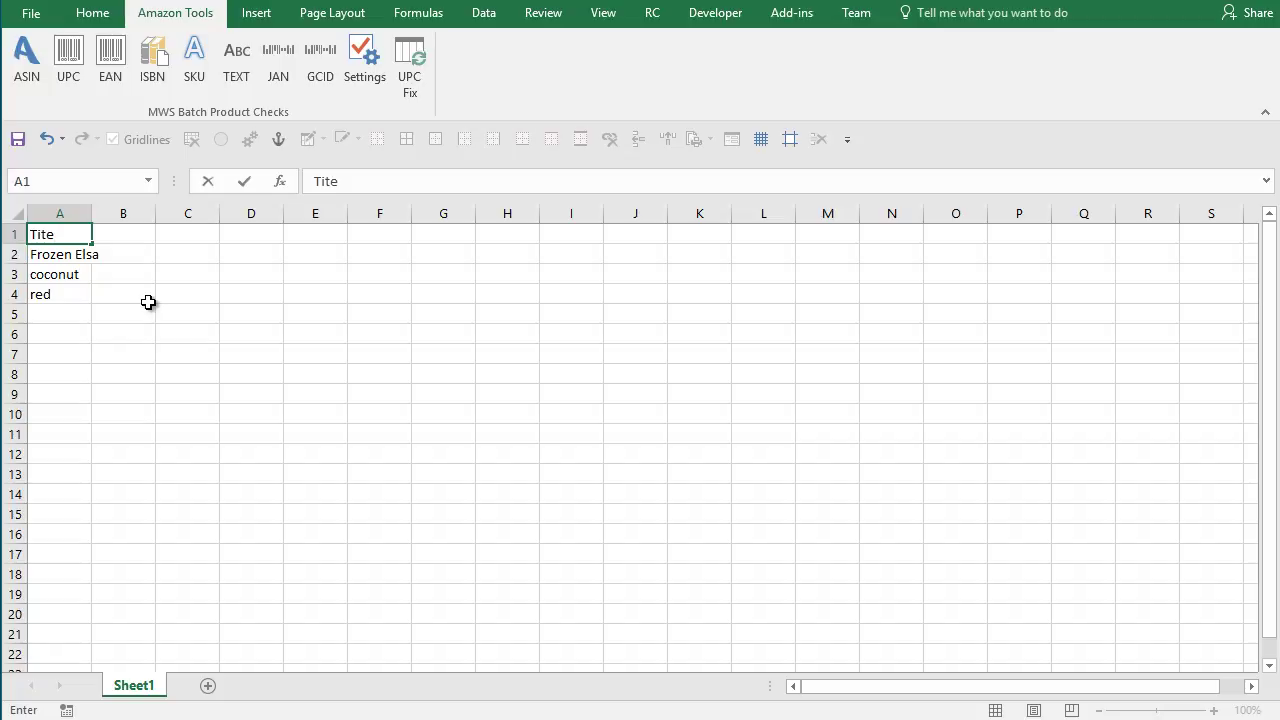
key(BackSpace)
text(le)
key(Tab)
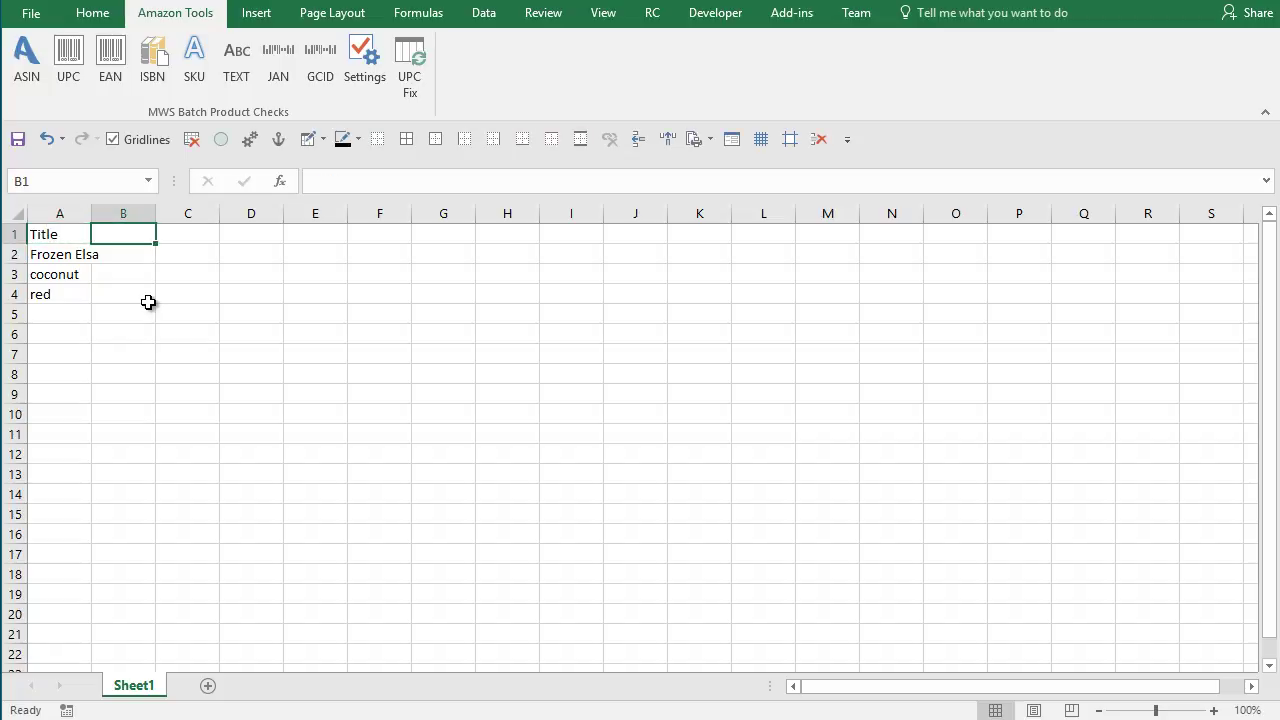
text(Colour)
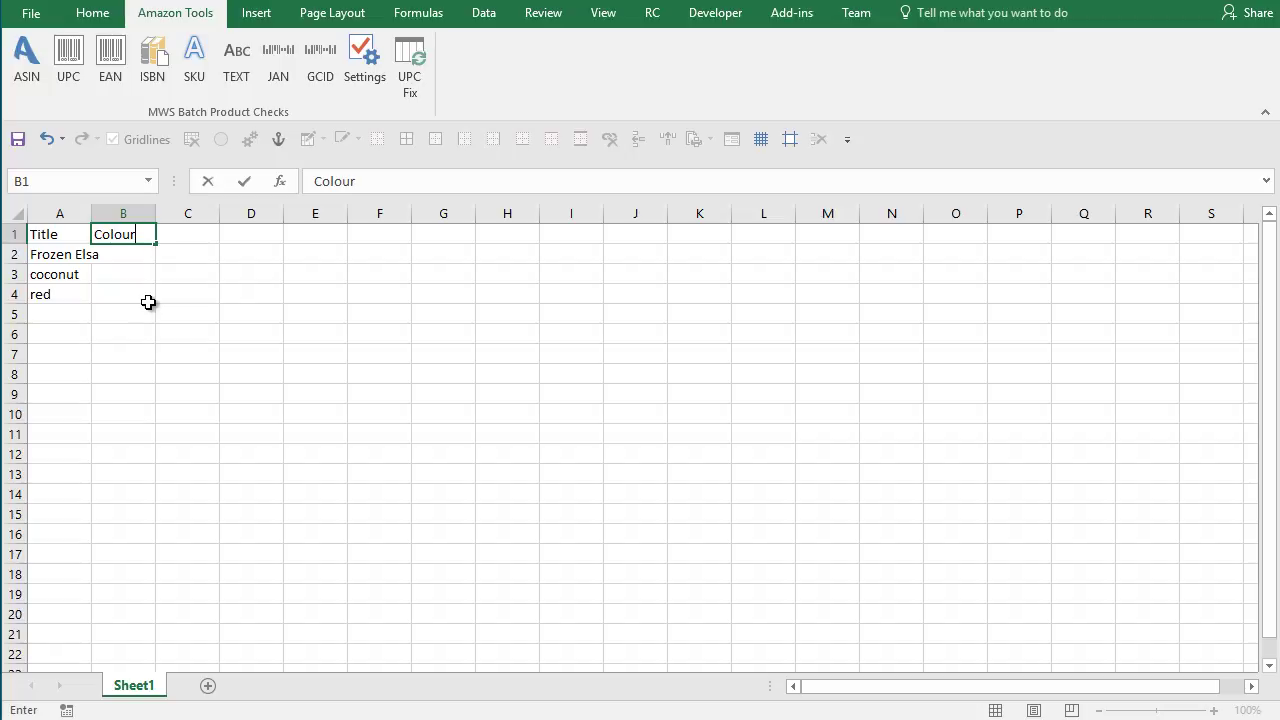
key(Tab)
text(s)
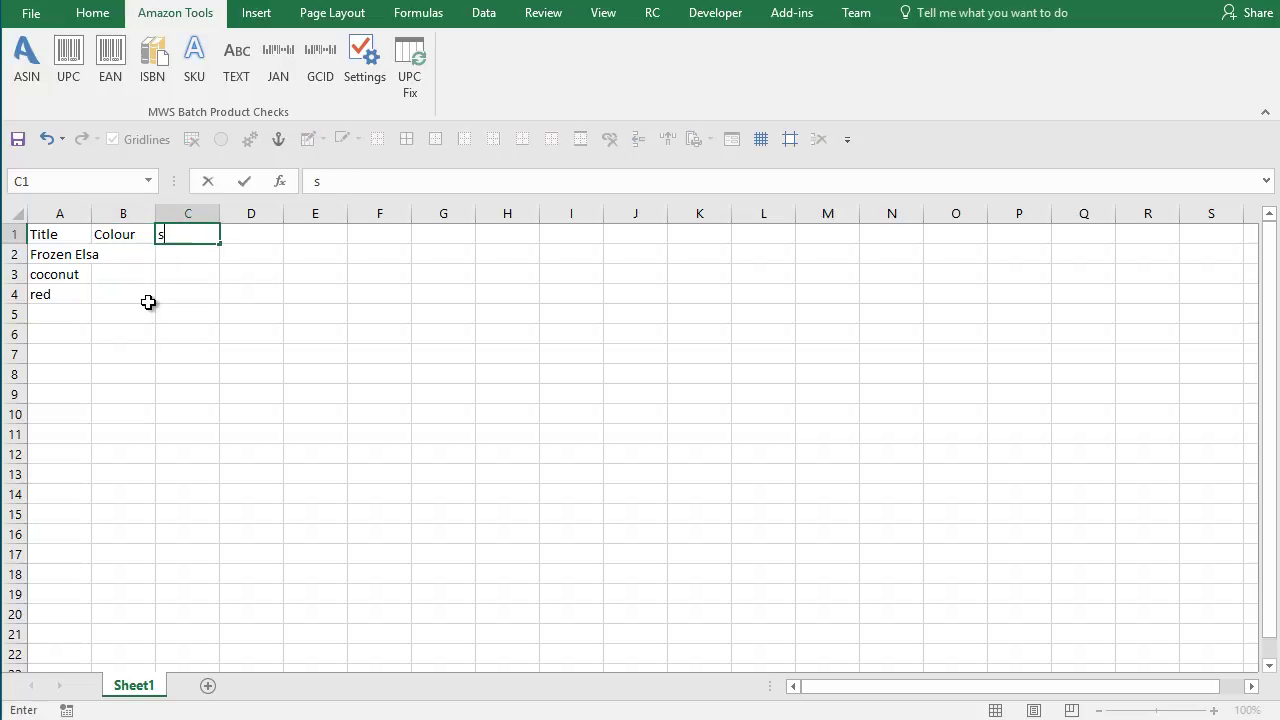
text(ize)
key(Return)
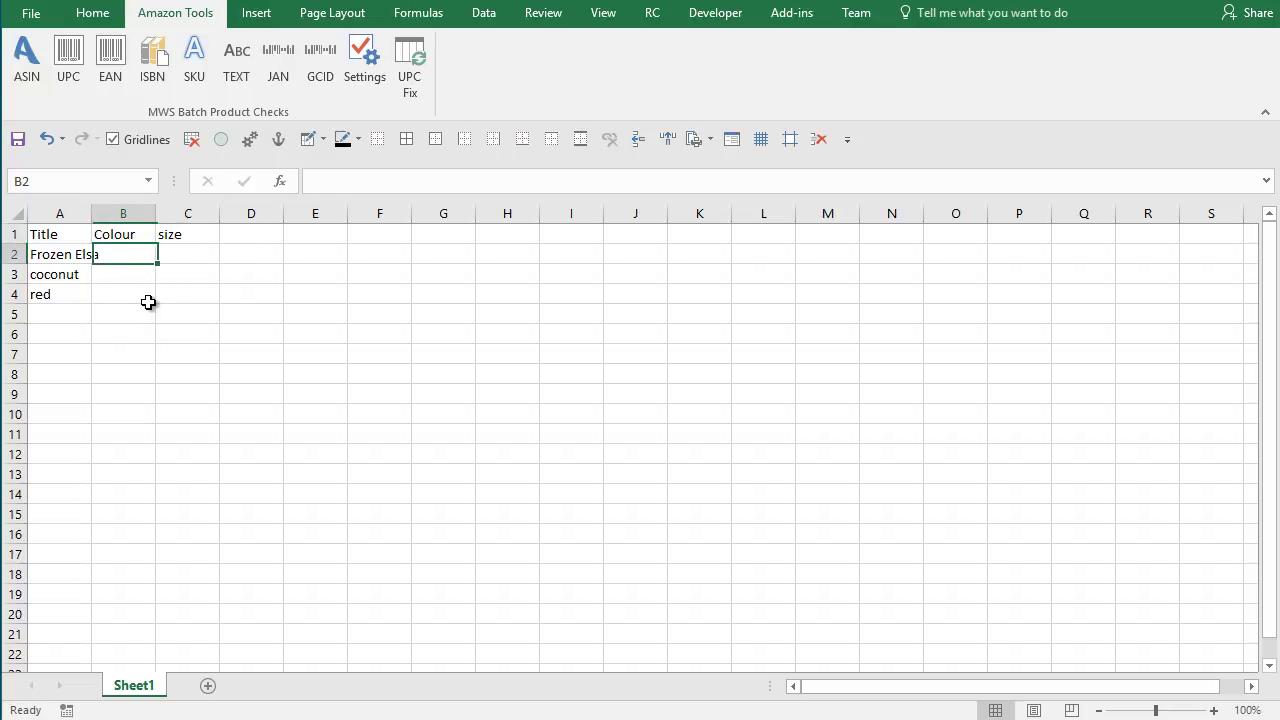
Step: Fill the three product rows with 1 in the Colour column and 2 in the size column
text(1)
key(Tab)
text(2)
key(Down)
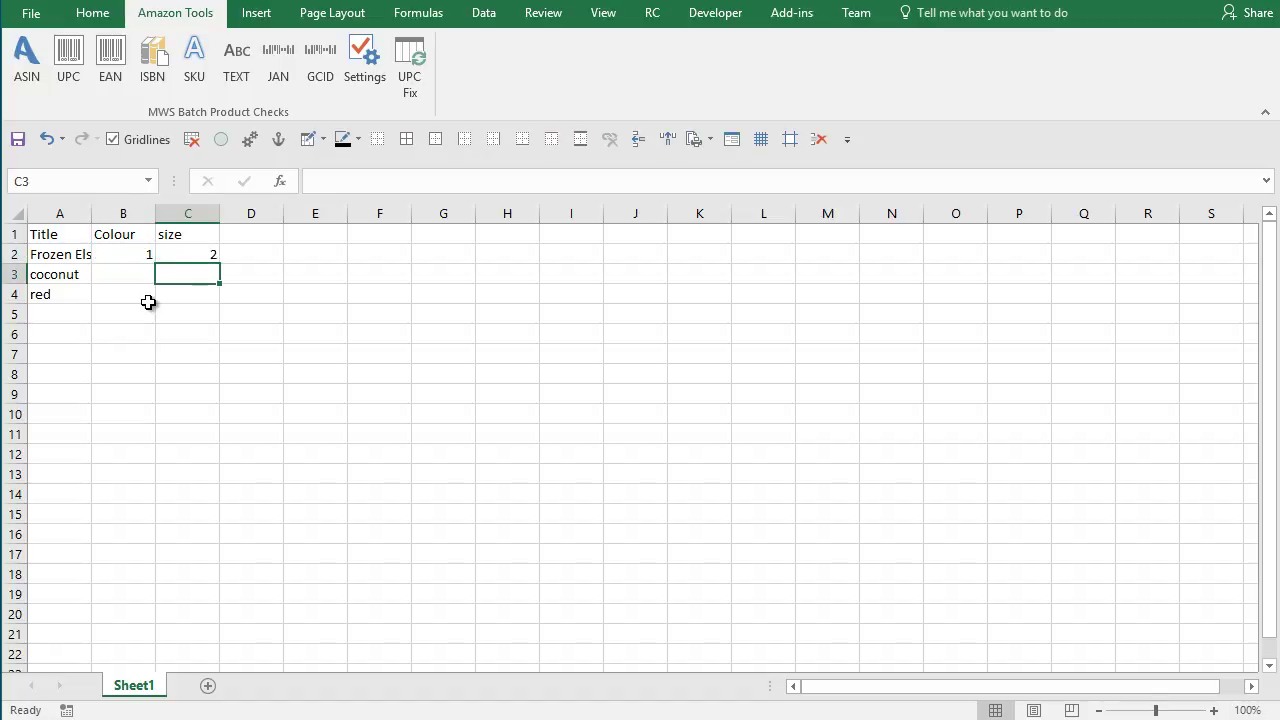
key(Left)
text(1)
key(Tab)
text(2)
key(Return)
text(1)
key(Tab)
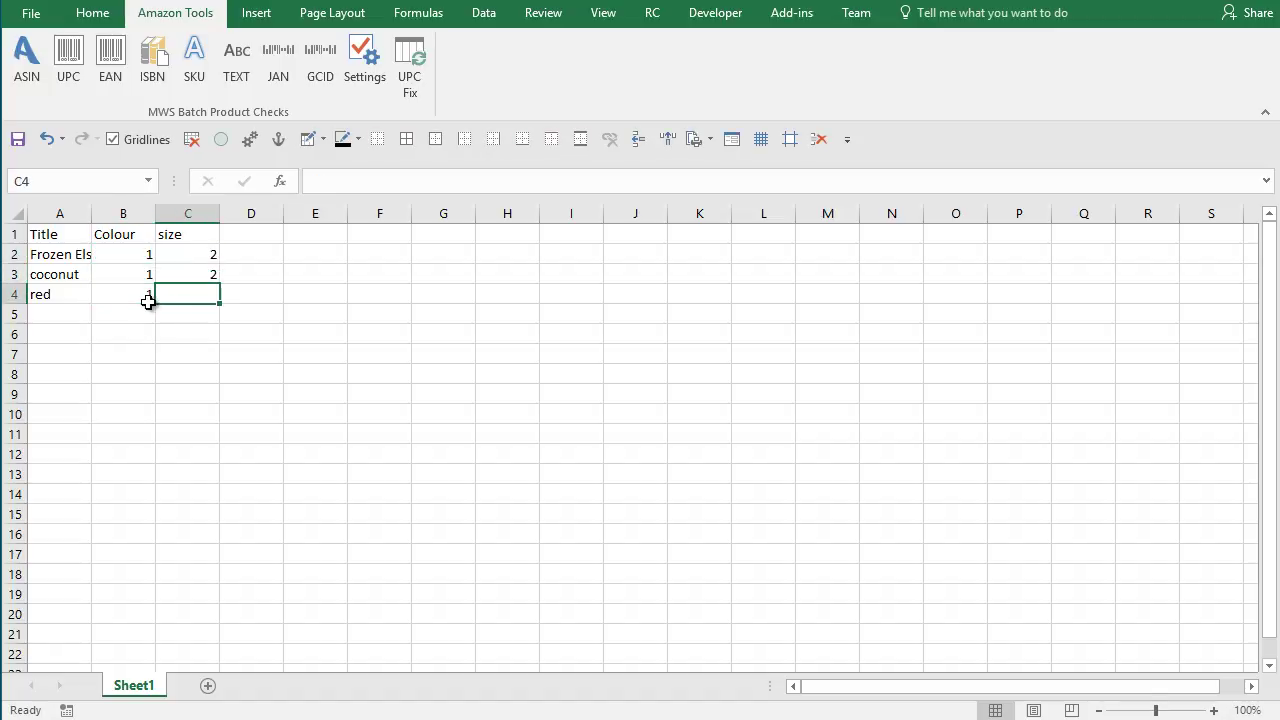
text(2)
click(148, 302)
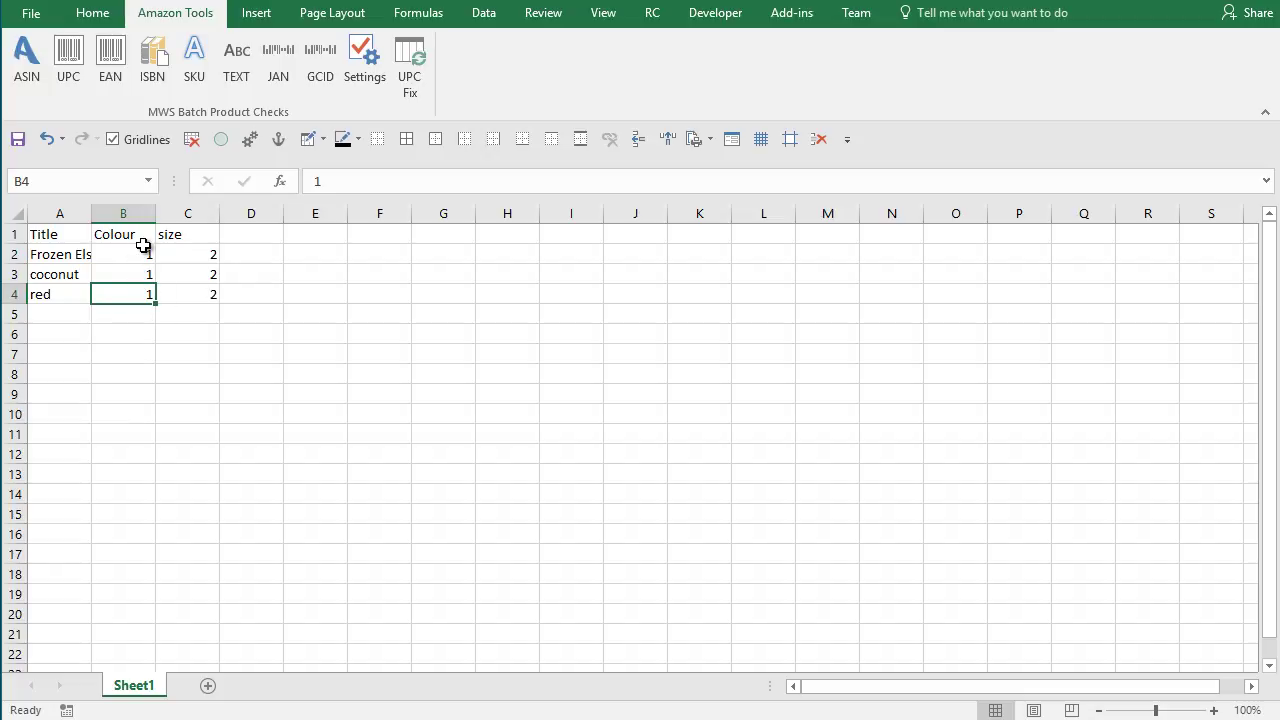
drag(48, 240, 63, 292)
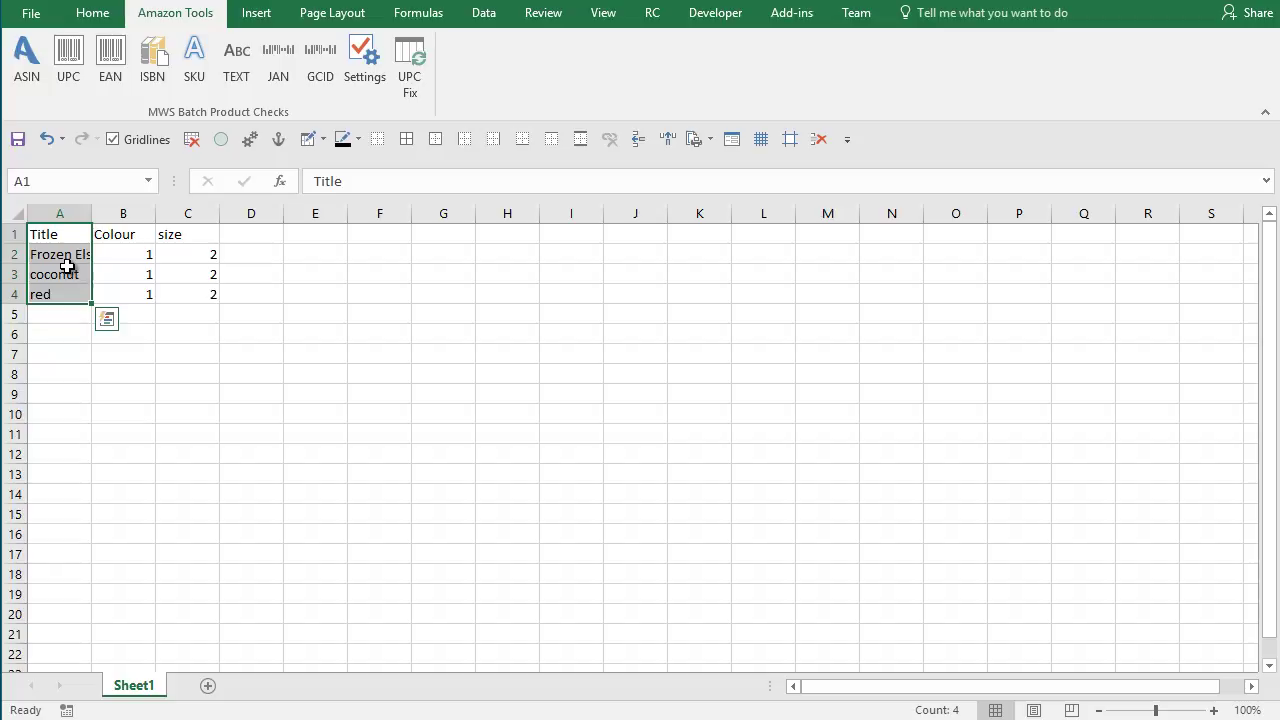
click(162, 257)
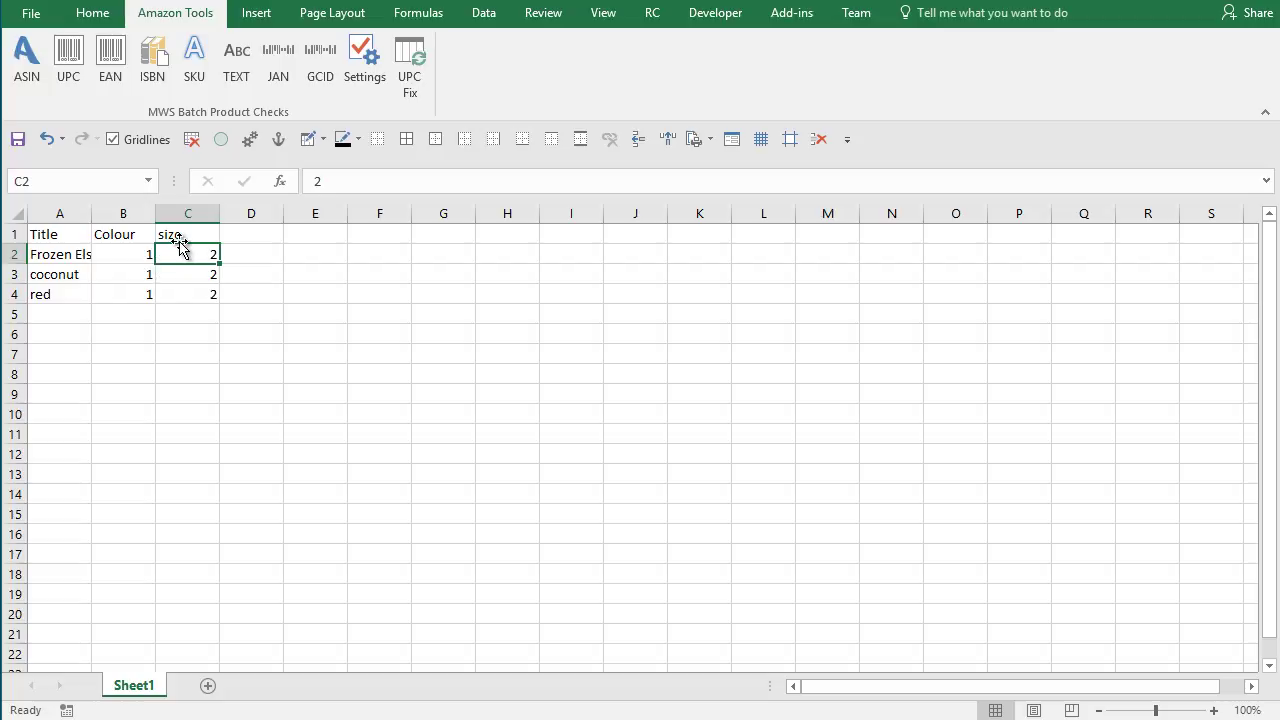
click(180, 311)
click(38, 229)
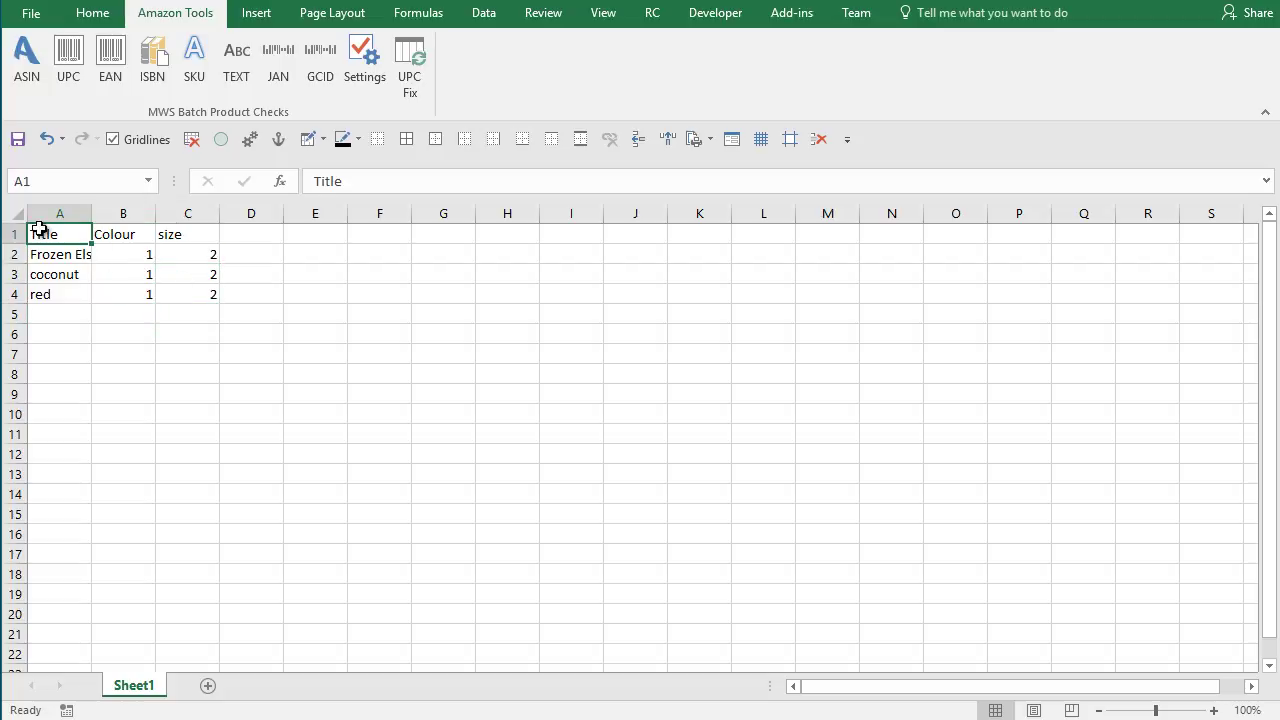
Step: Open the TEXT product lookup for the whole table and set its data range to $A$1:$C$4
drag(38, 229, 200, 300)
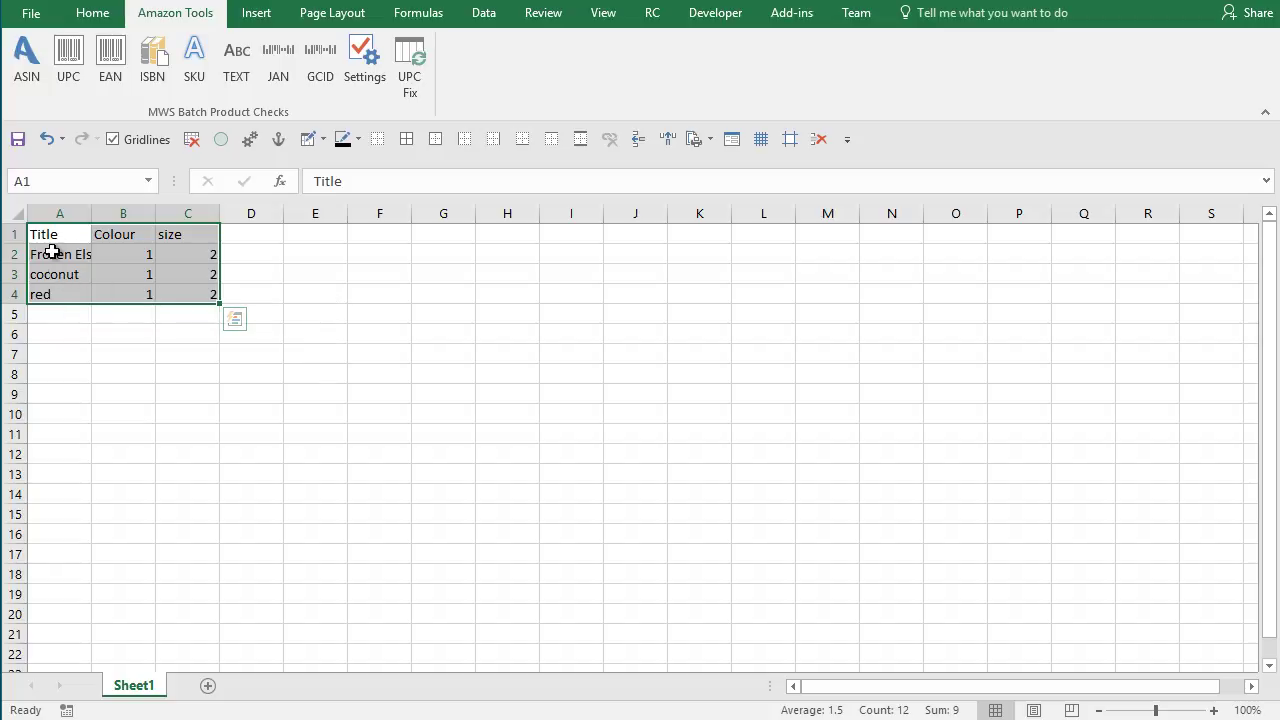
click(222, 84)
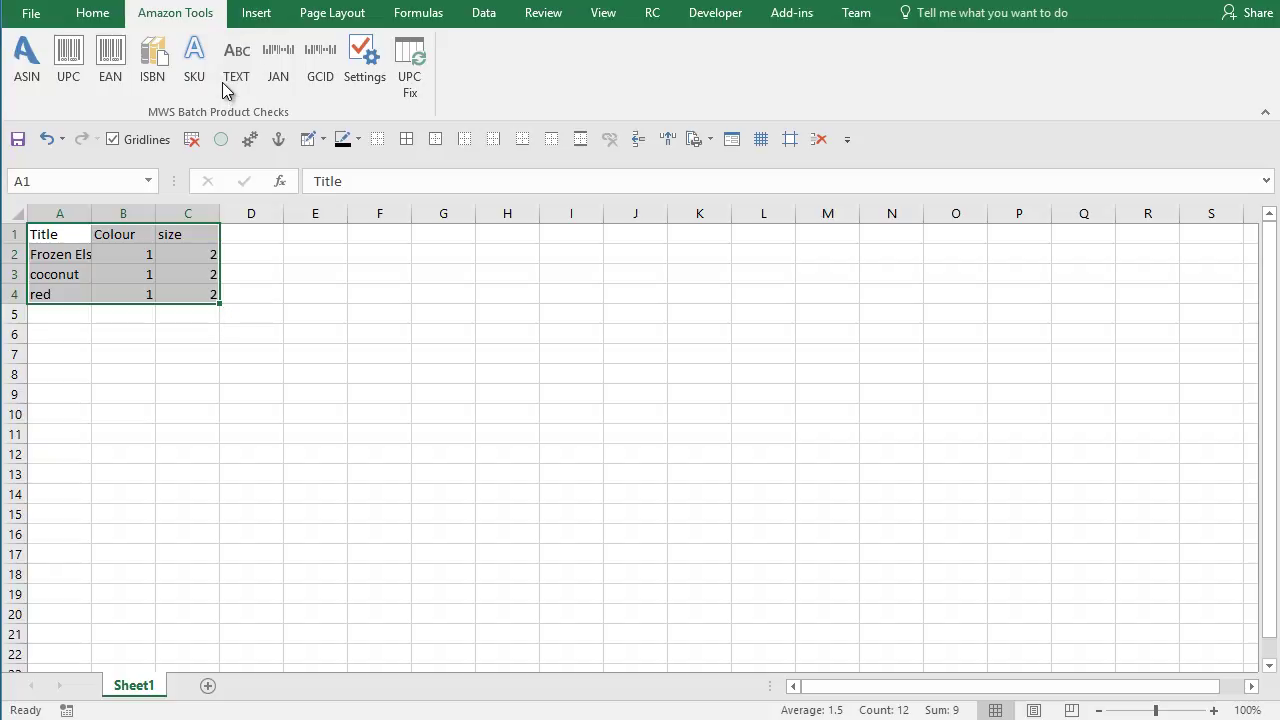
drag(1279, 190, 582, 237)
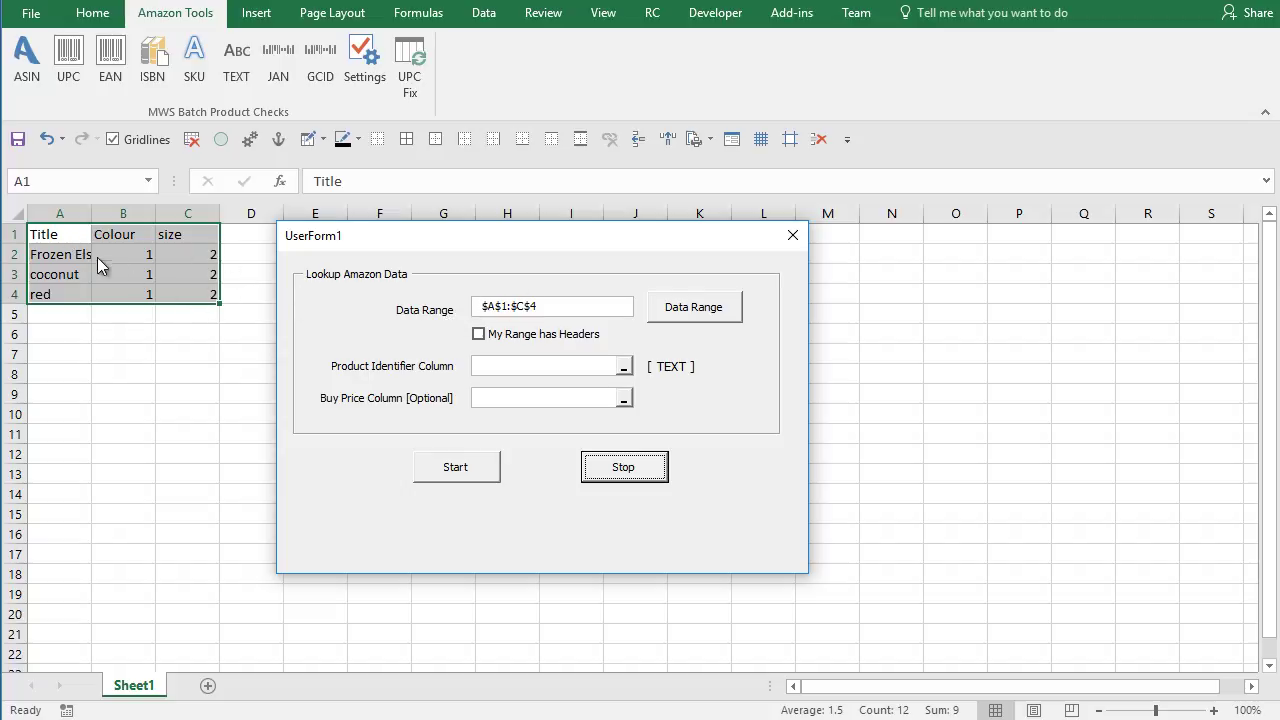
click(526, 307)
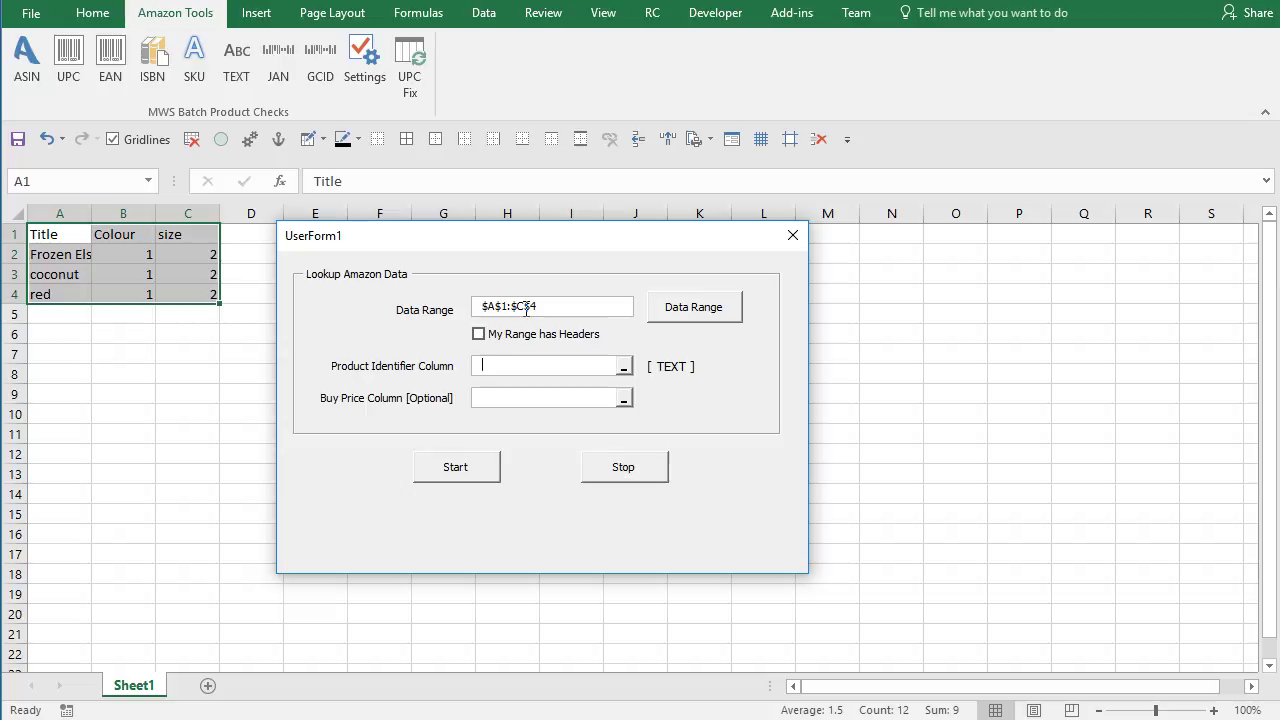
click(695, 310)
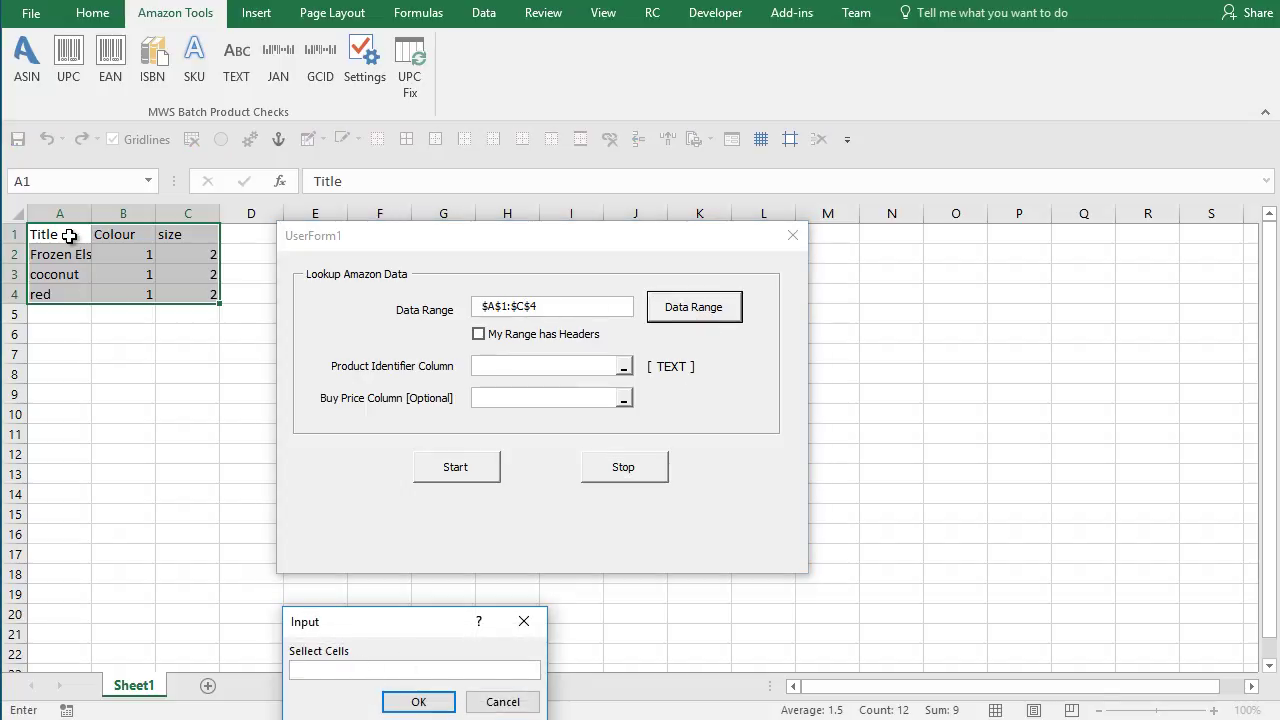
drag(63, 237, 210, 296)
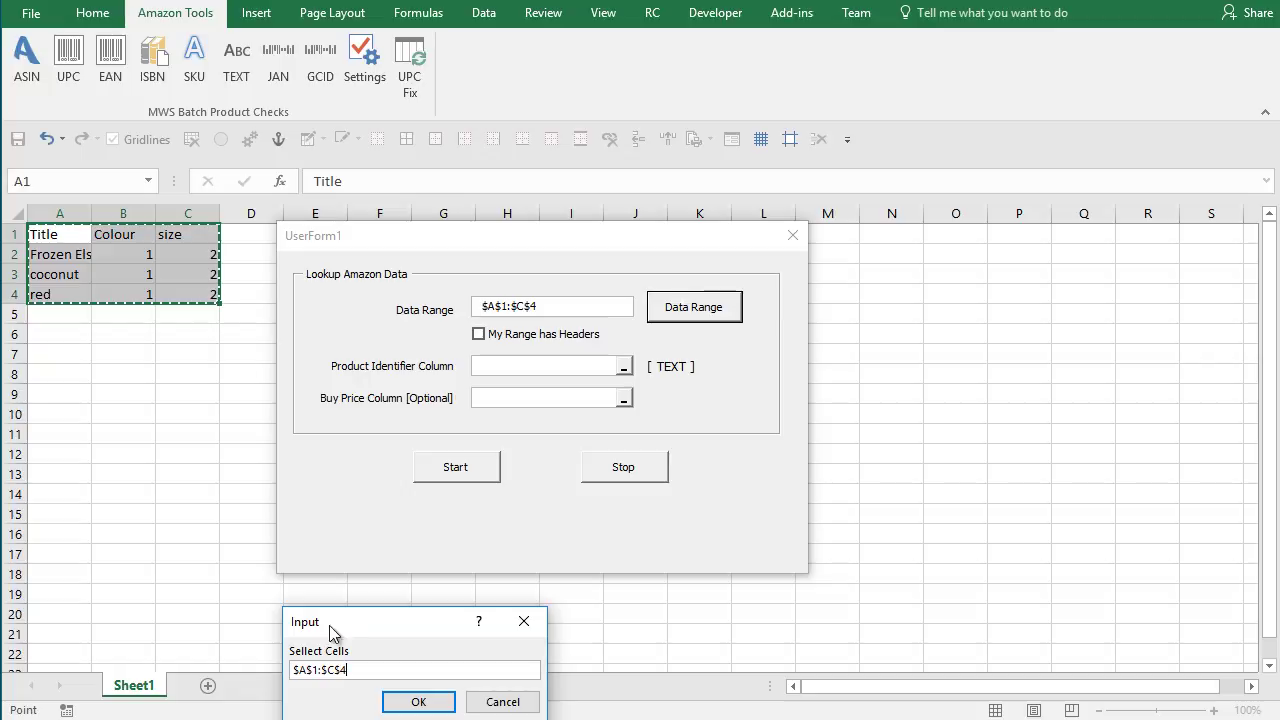
click(416, 702)
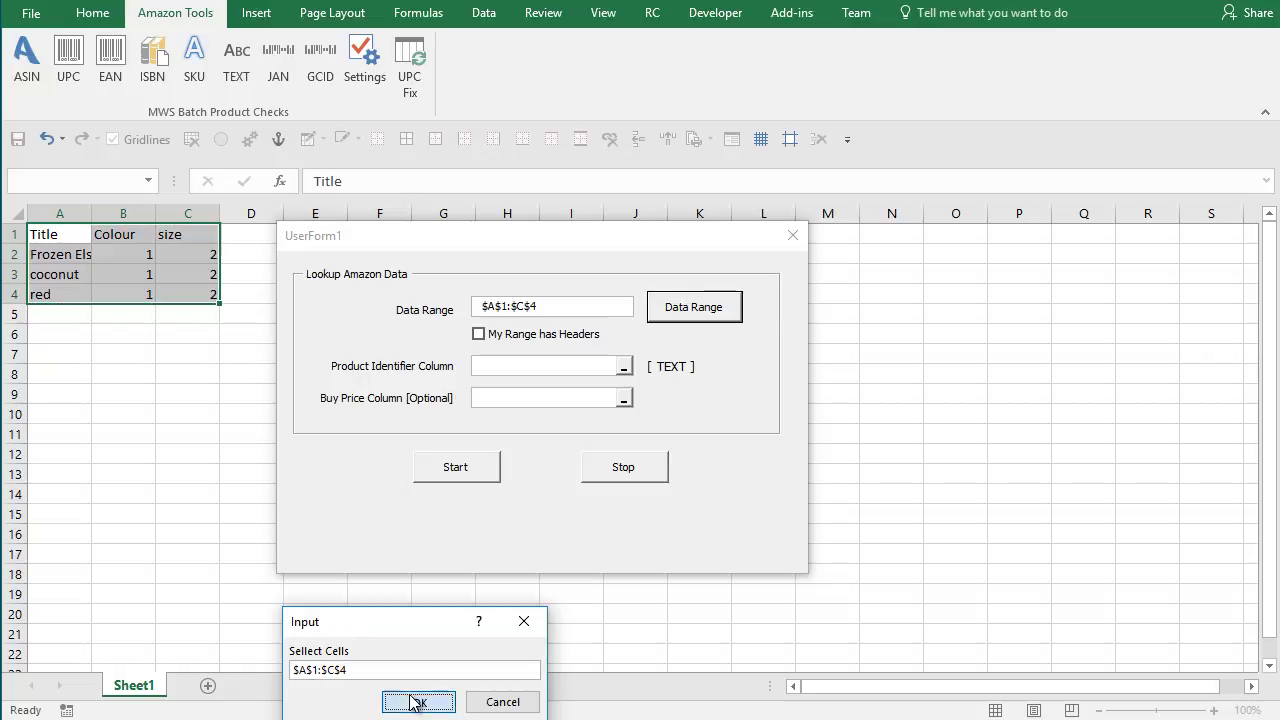
click(551, 304)
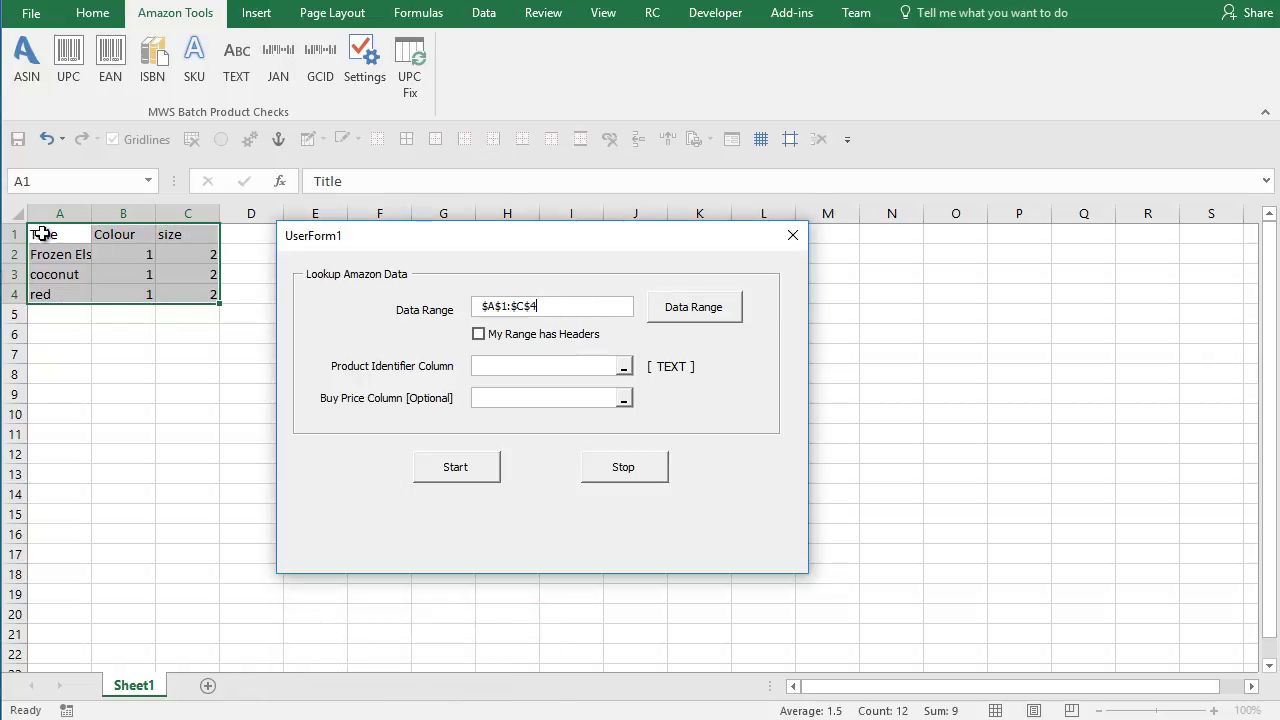
Step: Mark the range as having headers, set the product identifier column to Sheet1!$A$3, and start the lookup
click(483, 339)
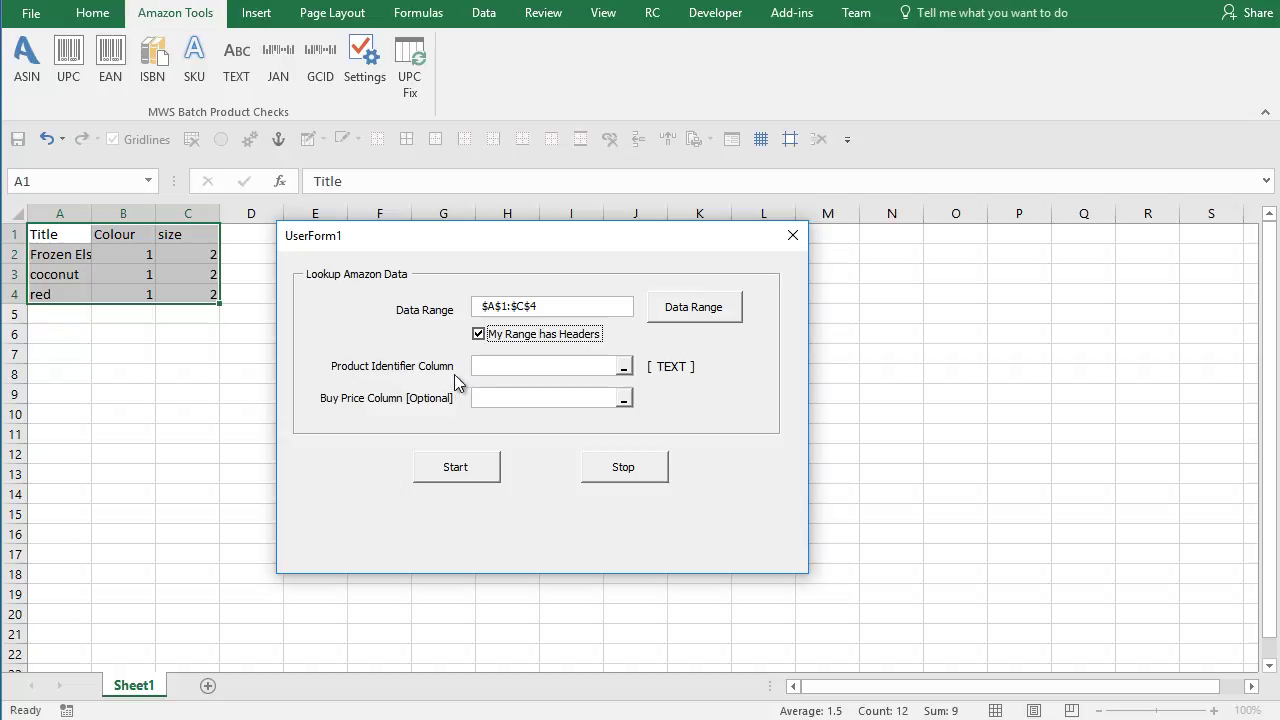
click(491, 366)
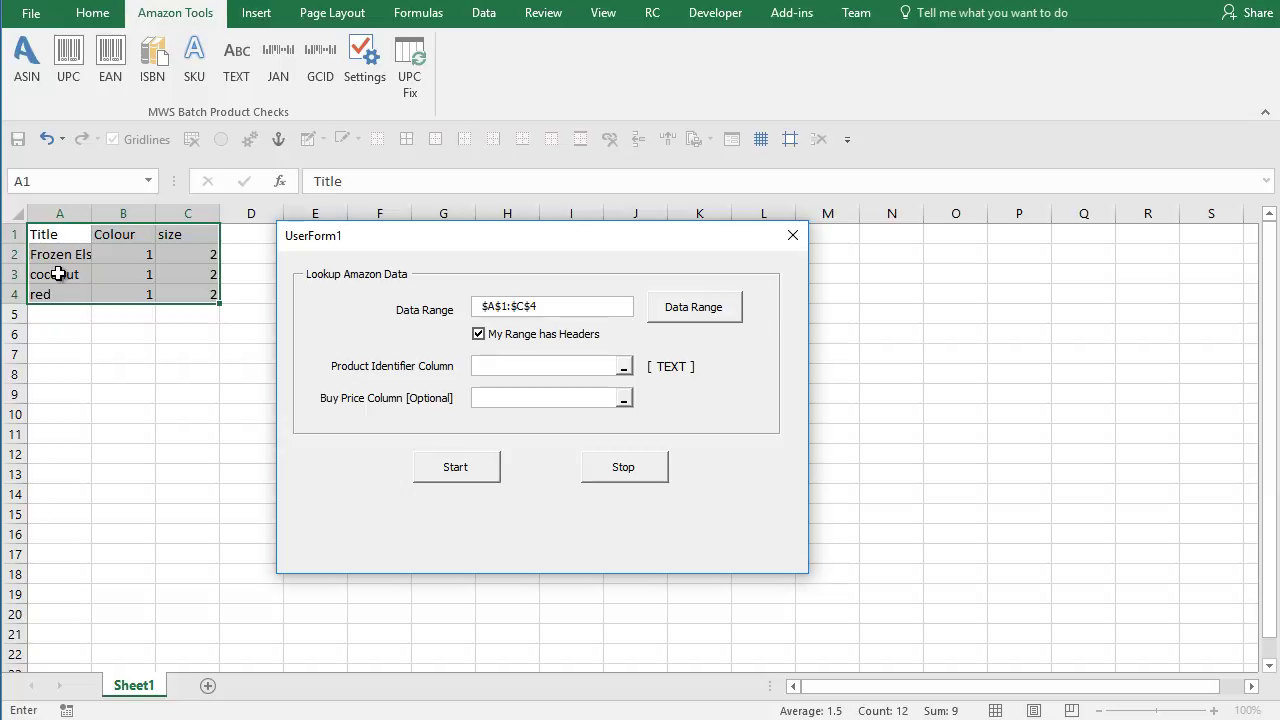
click(48, 275)
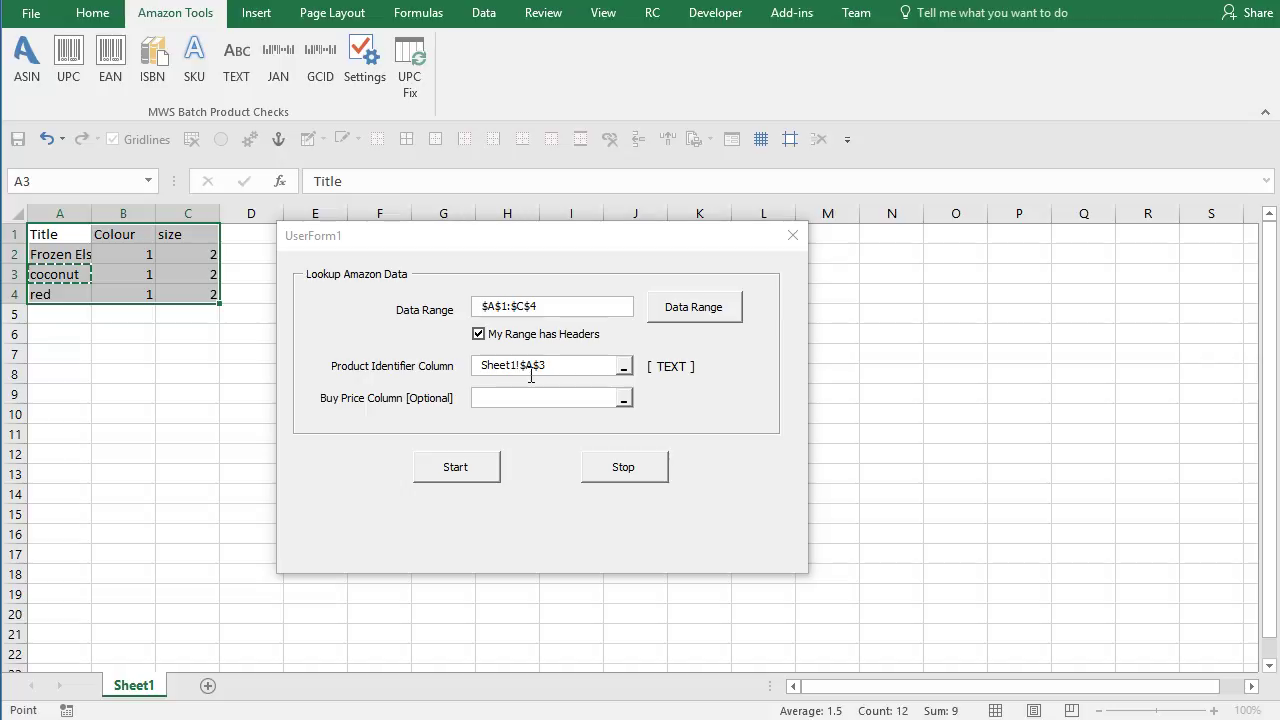
click(460, 470)
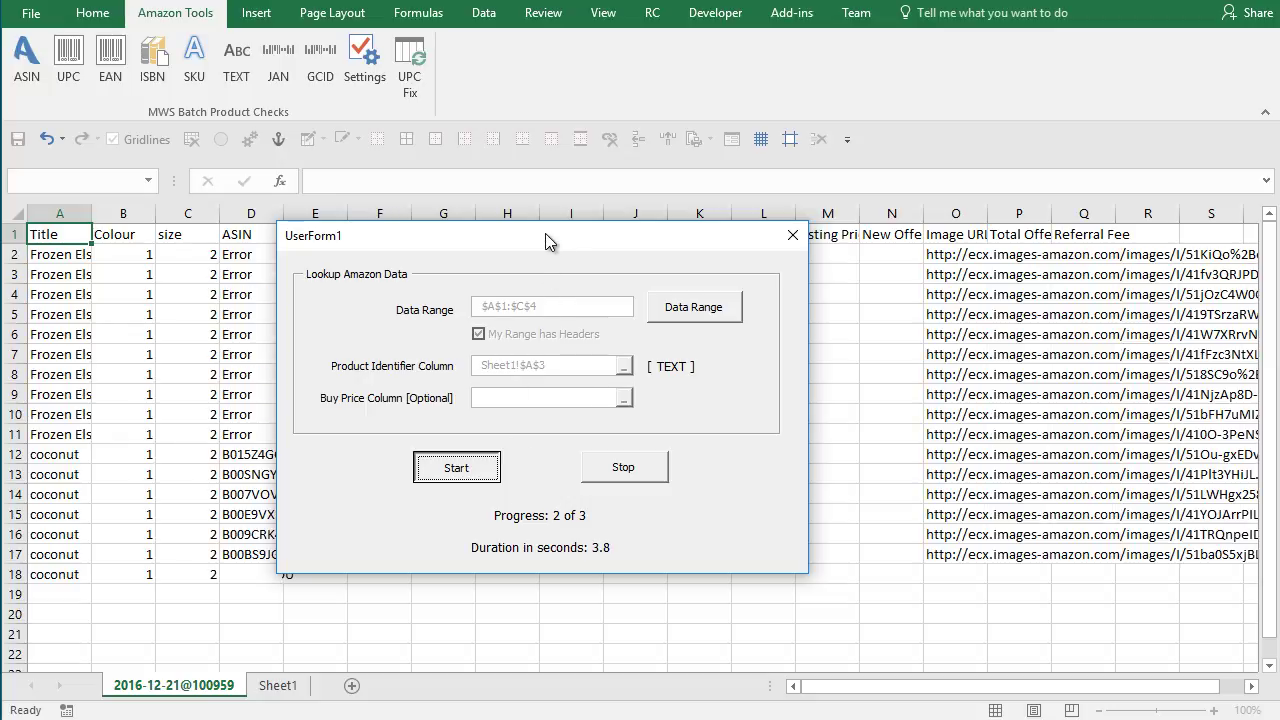
Step: Move the lookup form clear of the results, acknowledge the completed processing, and close the form
drag(546, 234, 816, 2)
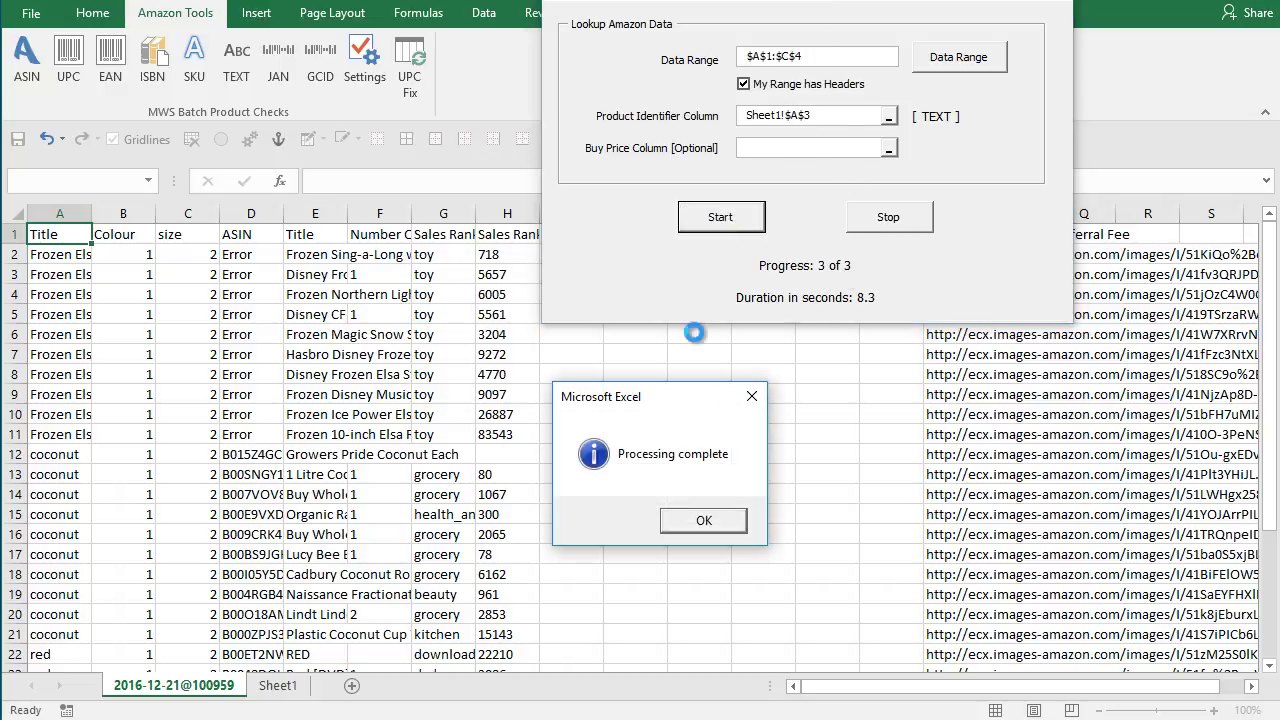
click(705, 522)
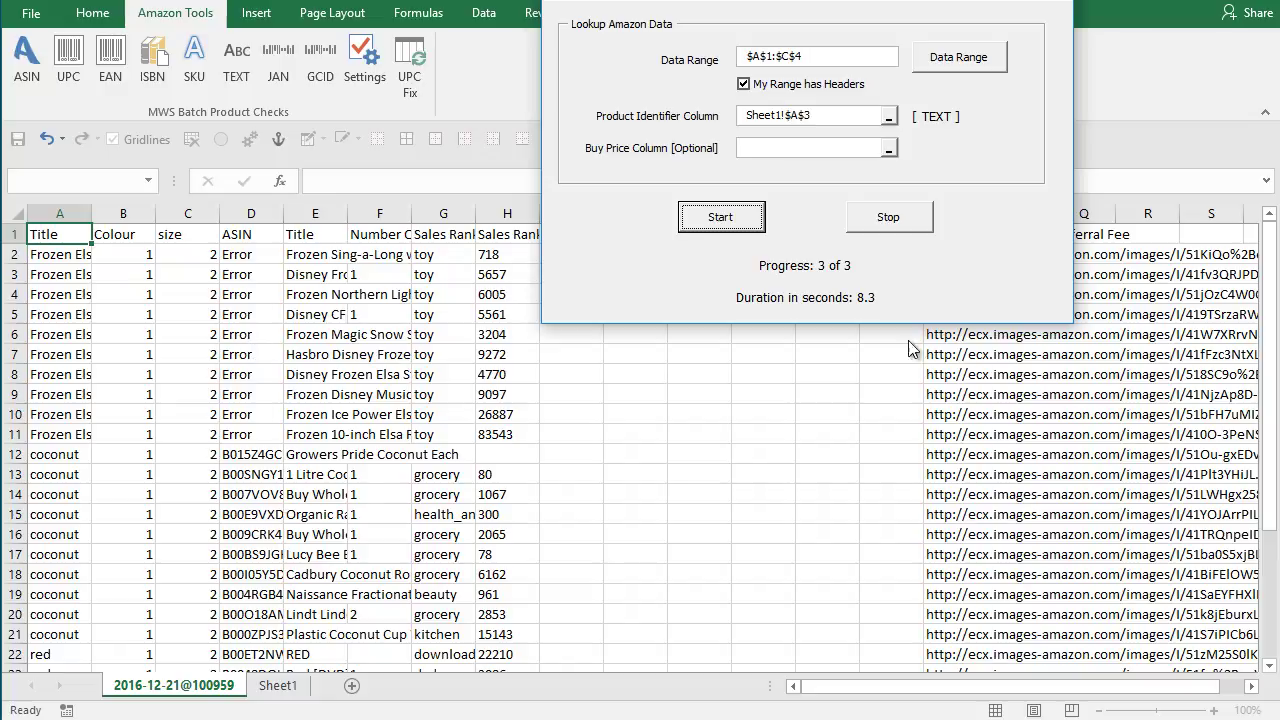
drag(964, 4, 784, 238)
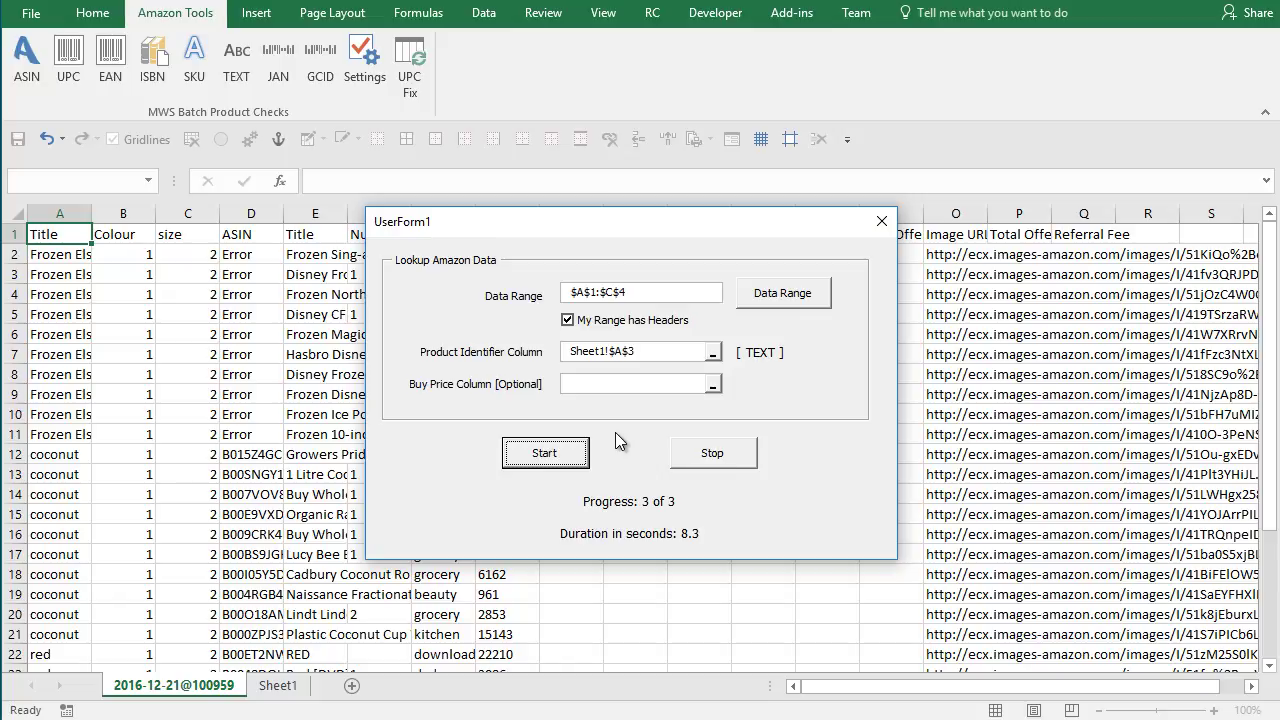
click(881, 221)
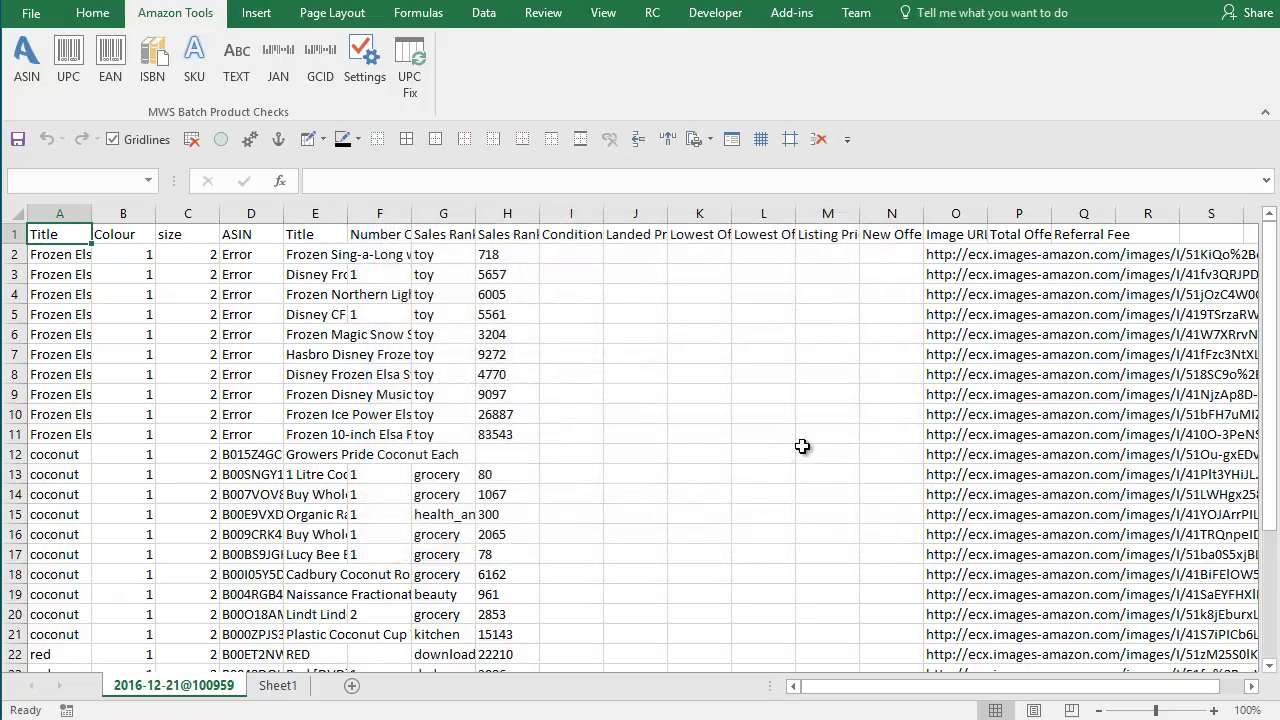
Step: Compare the source table on Sheet1 with sheet 2016-12-21@100959, and review its added product data from the ASIN column through Referral Fee
click(277, 686)
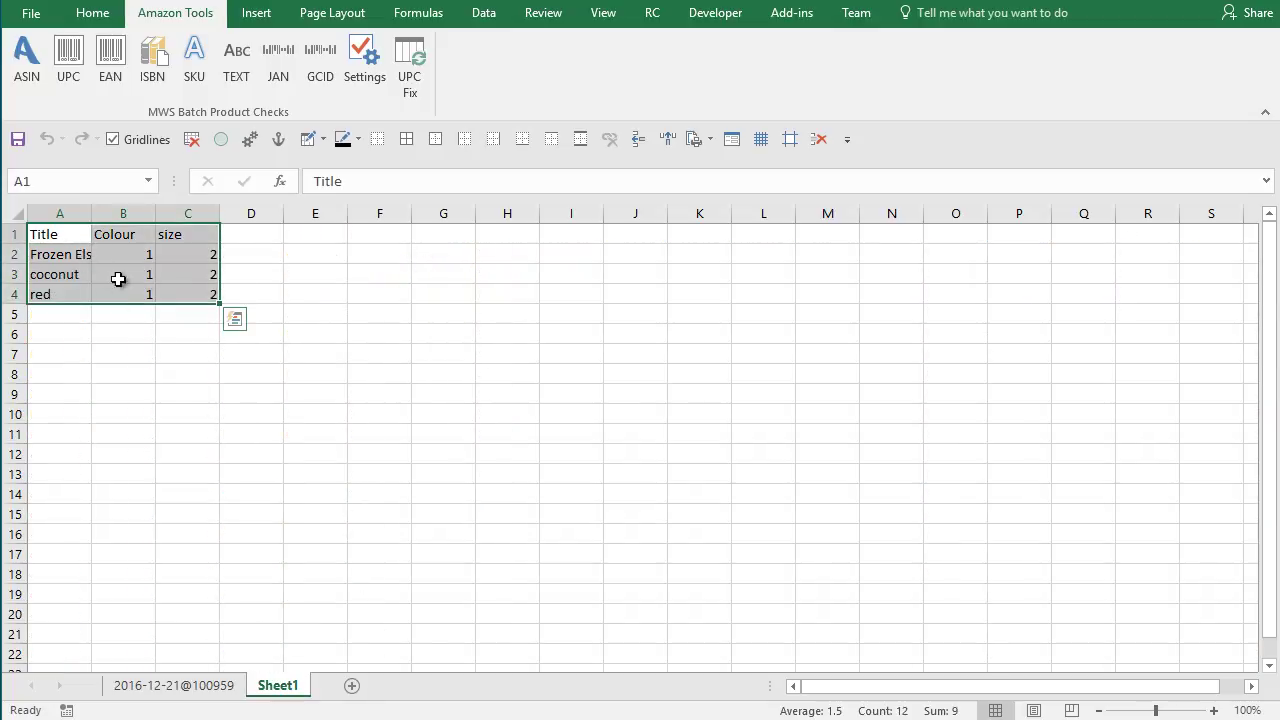
click(173, 686)
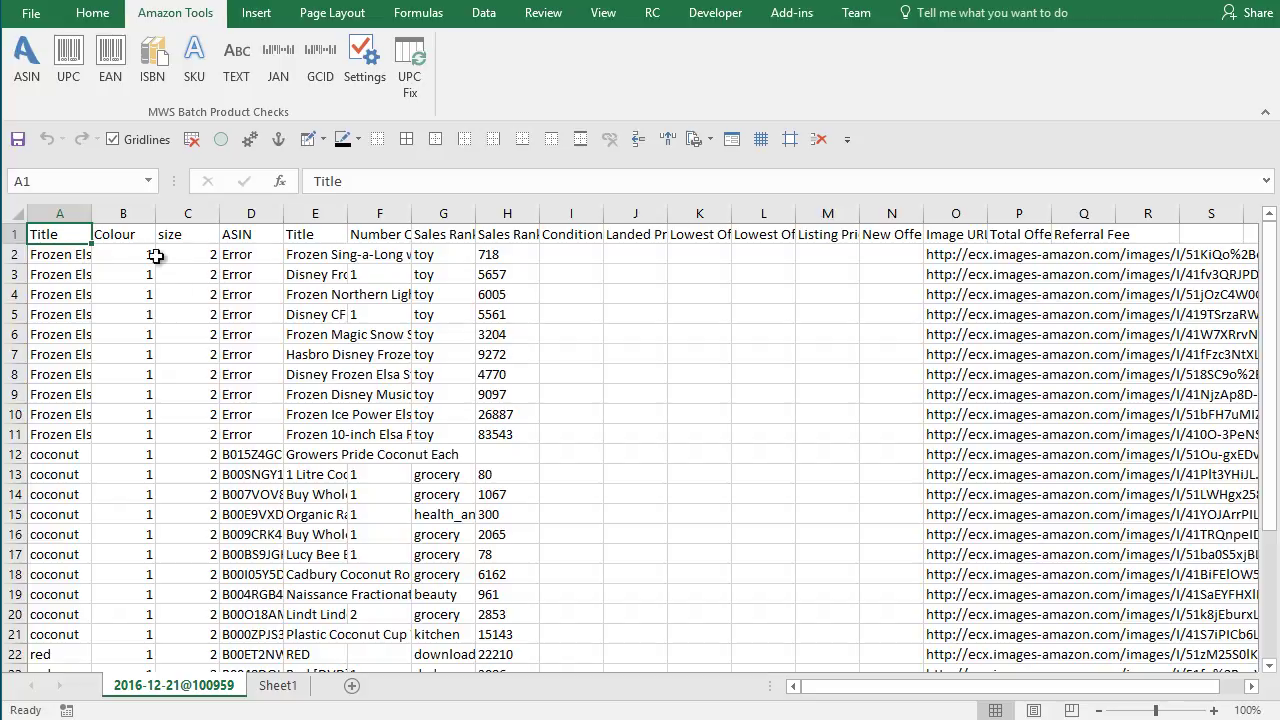
drag(263, 232, 1107, 395)
scroll(1120, 495, down, 3)
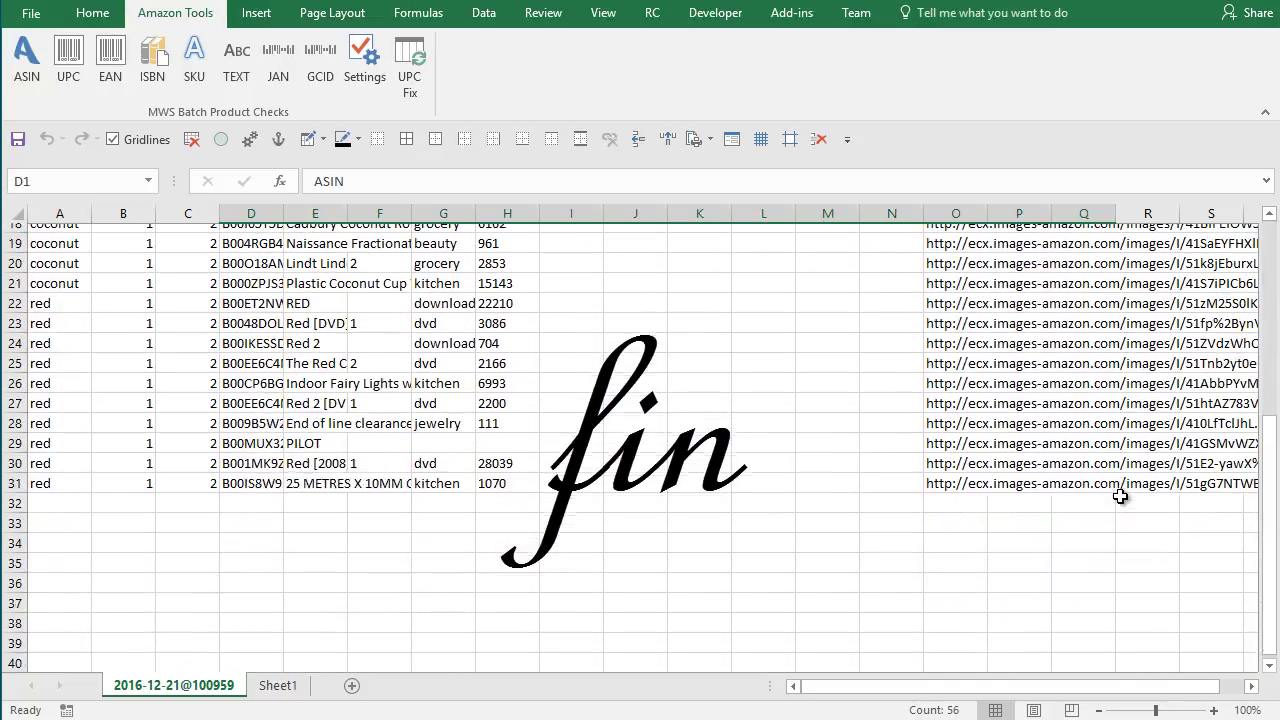